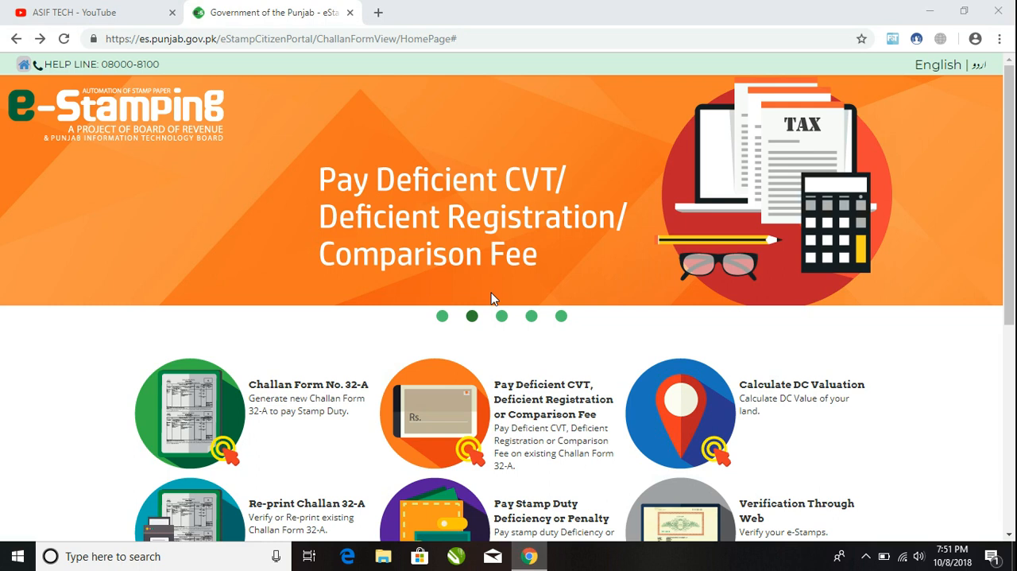
click(80, 11)
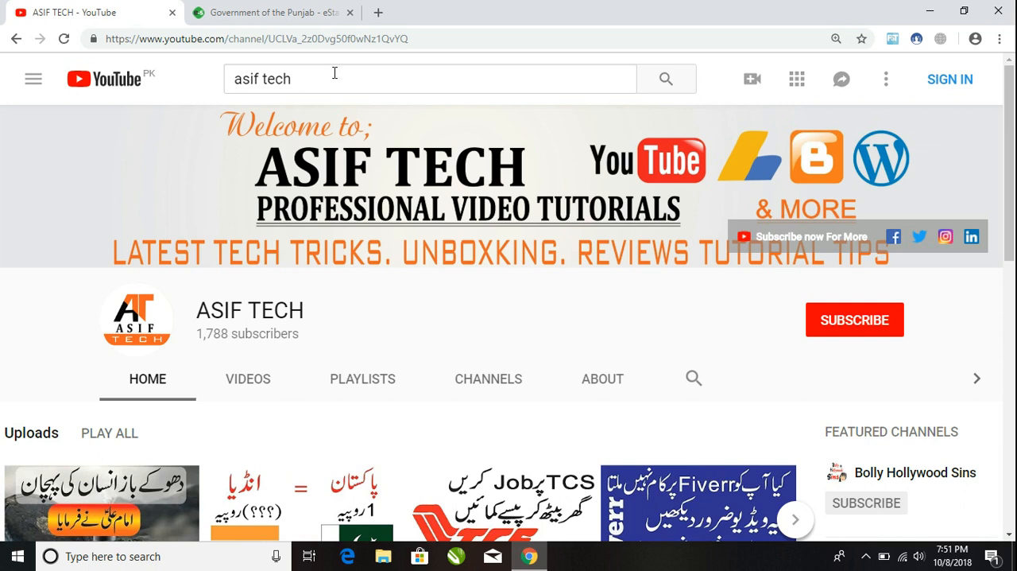
click(281, 12)
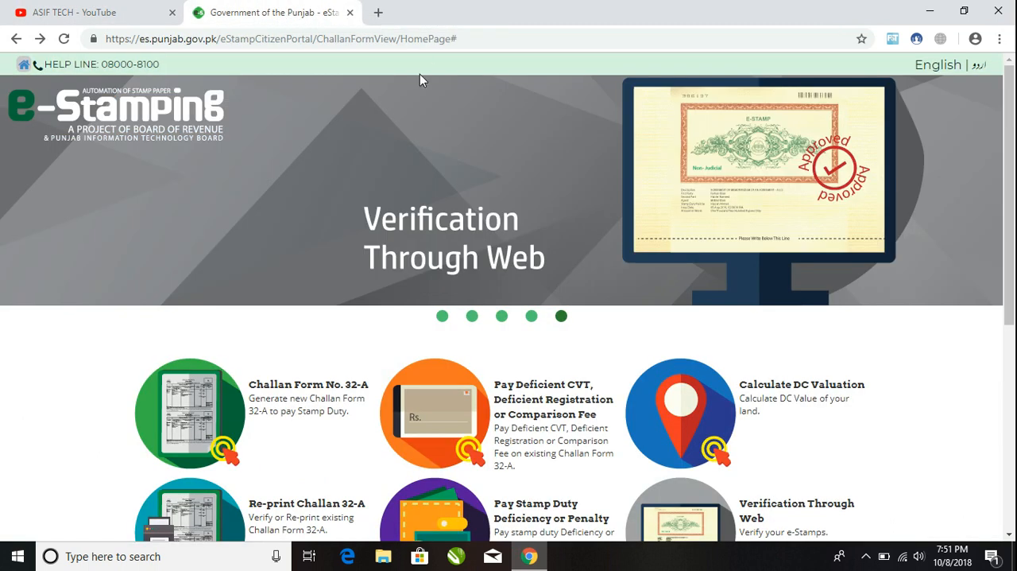
Step: Replace the open portal page with a fresh one by searching for "e stamping" and opening the eStamping Citizen Portal result
click(379, 12)
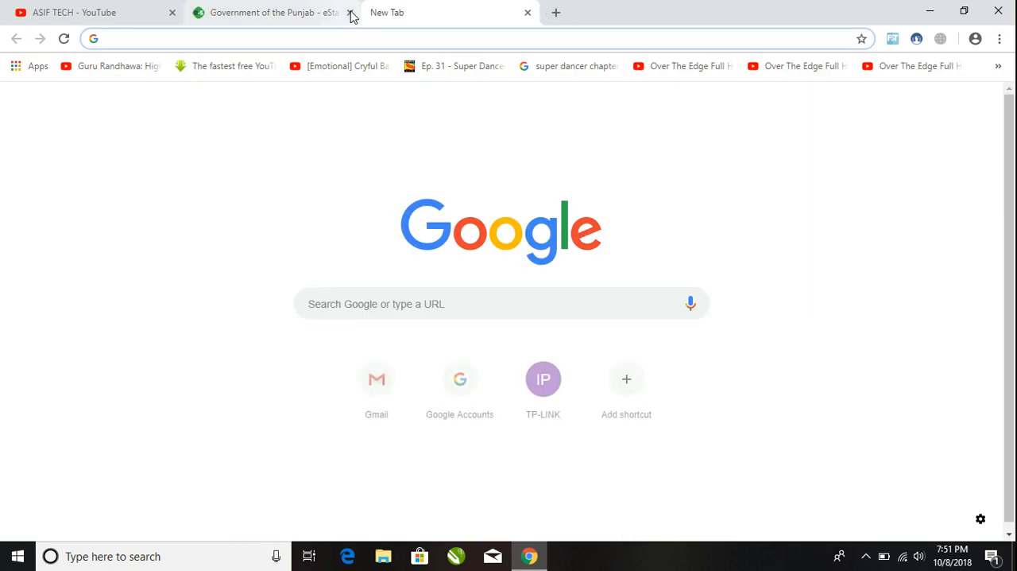
click(351, 13)
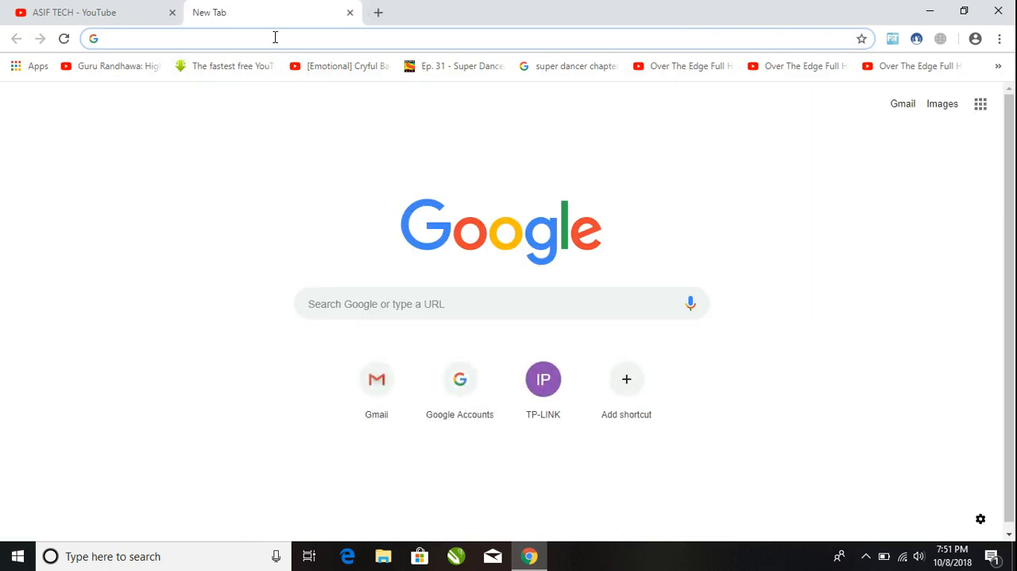
text(e)
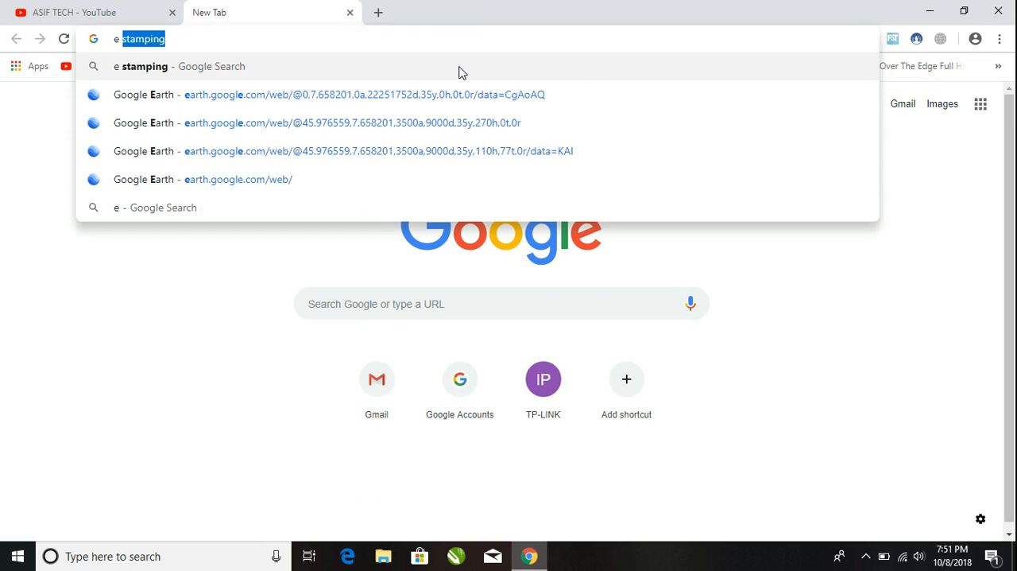
key(End)
key(Return)
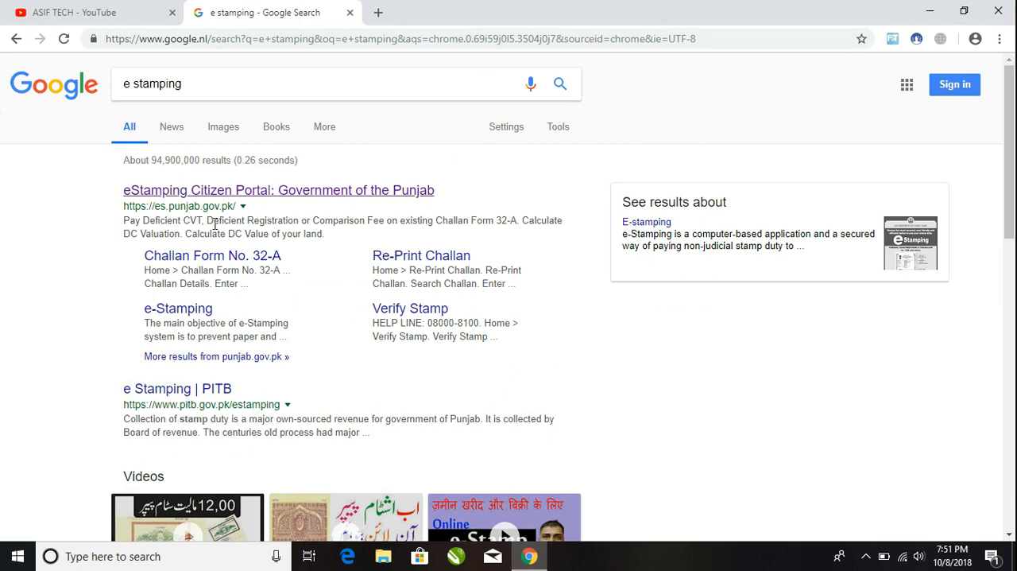
click(257, 197)
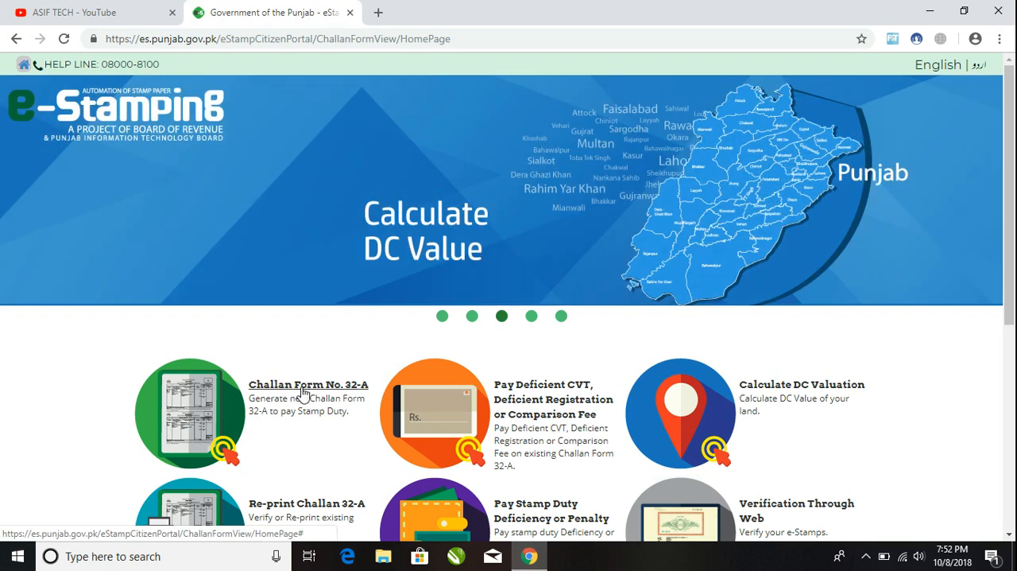
Step: Start a new Challan Form No. 32-A and agree to the disclaimer
click(302, 389)
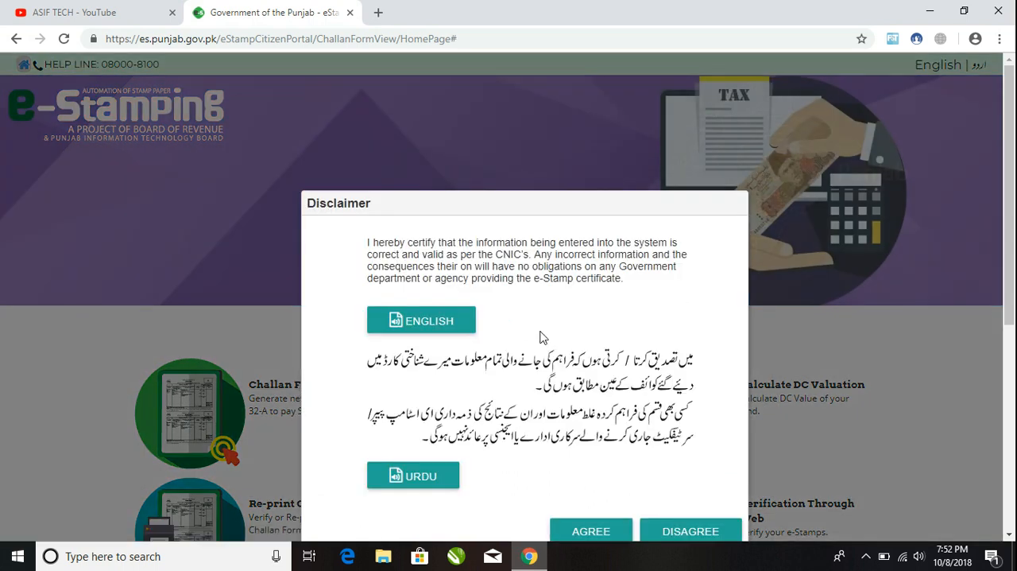
scroll(705, 385, down, 5)
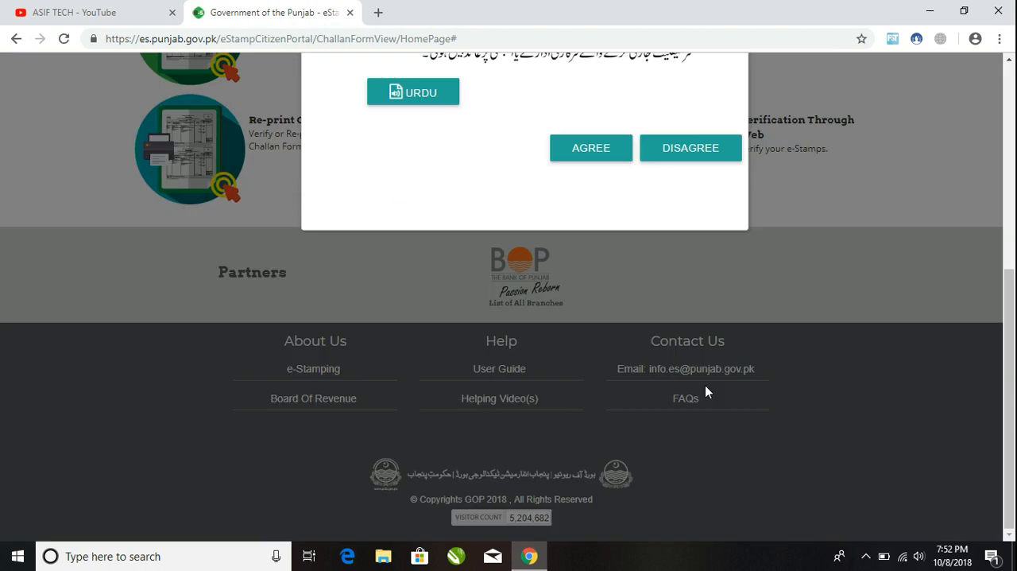
scroll(992, 321, up, 4)
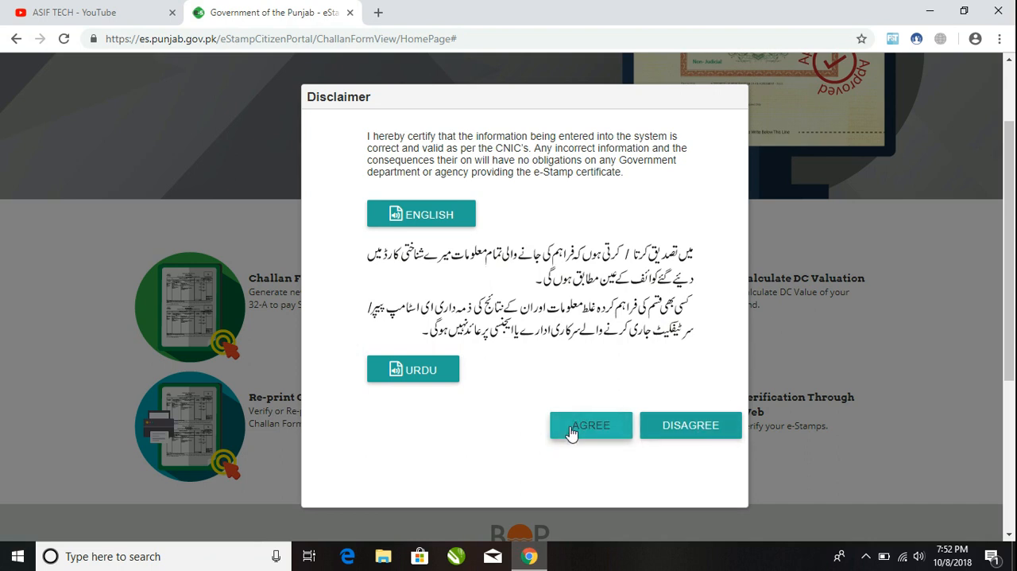
click(602, 427)
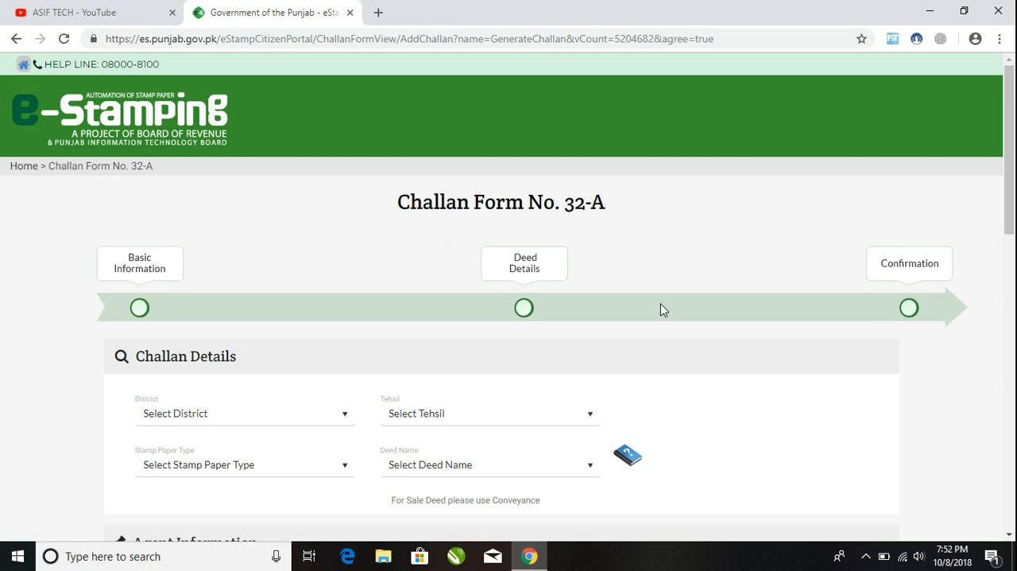
Step: Set the challan's district to Lahore and its tehsil to Model Town
scroll(224, 290, down, 2)
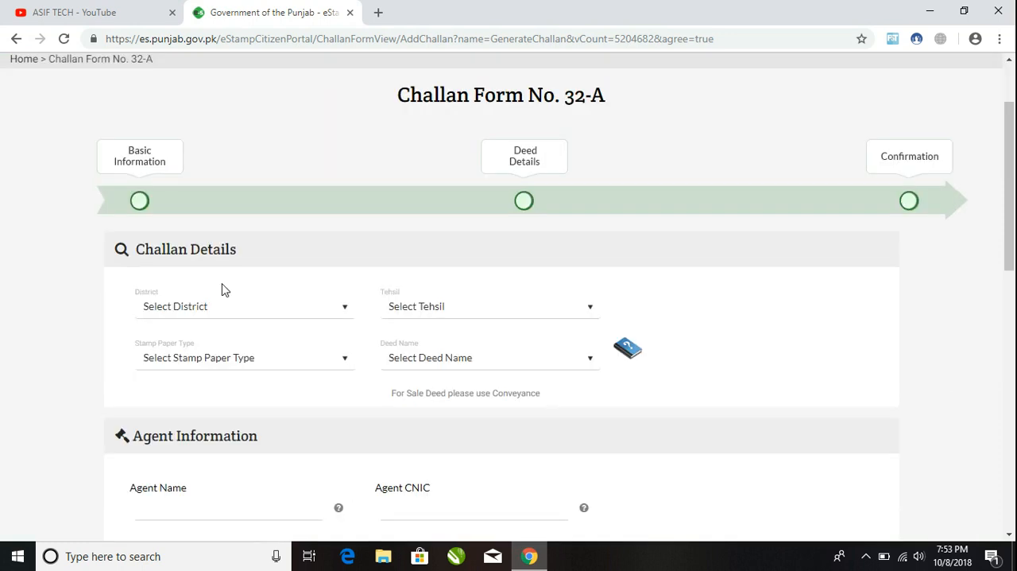
click(204, 320)
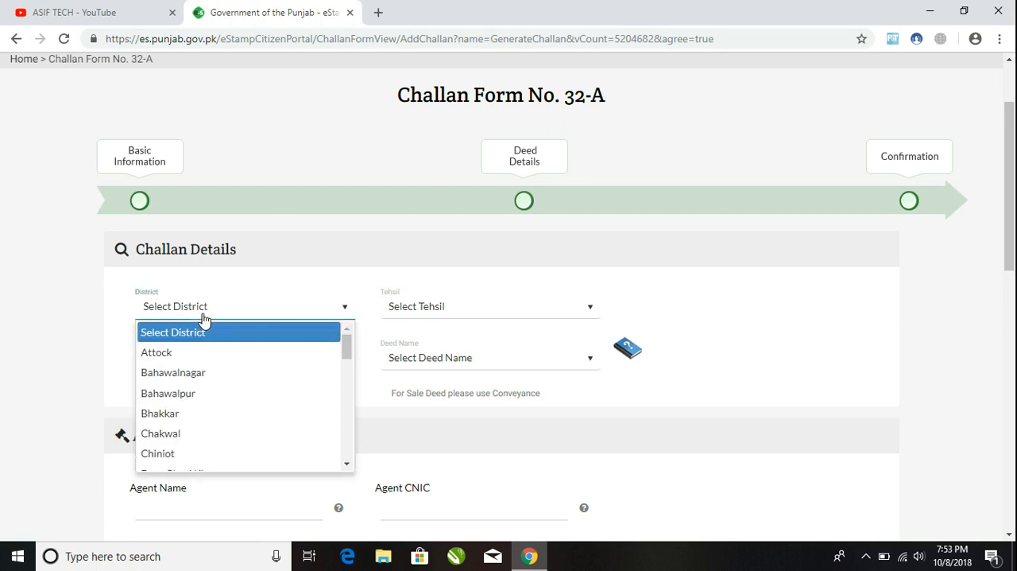
key(l)
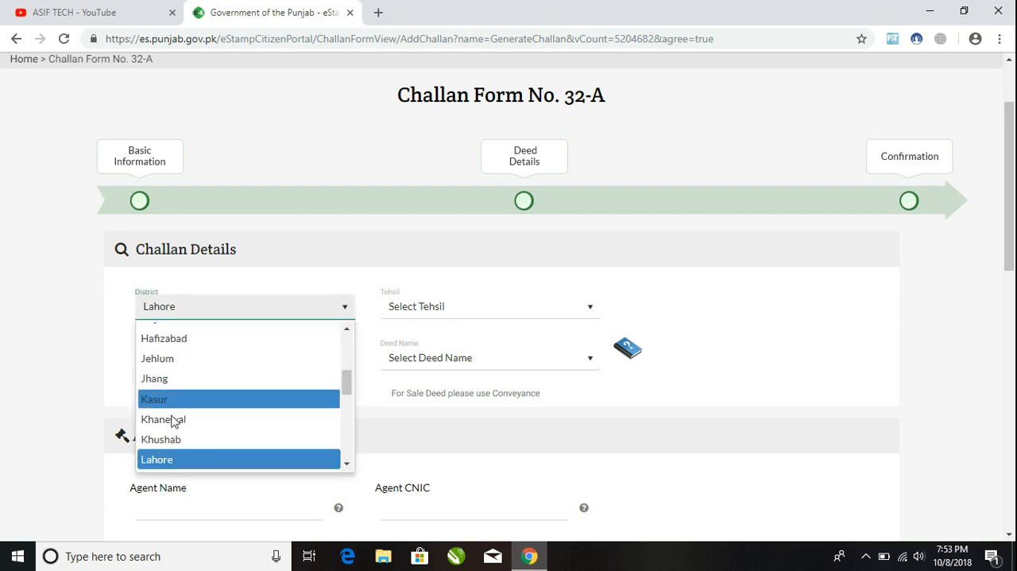
click(174, 463)
click(465, 320)
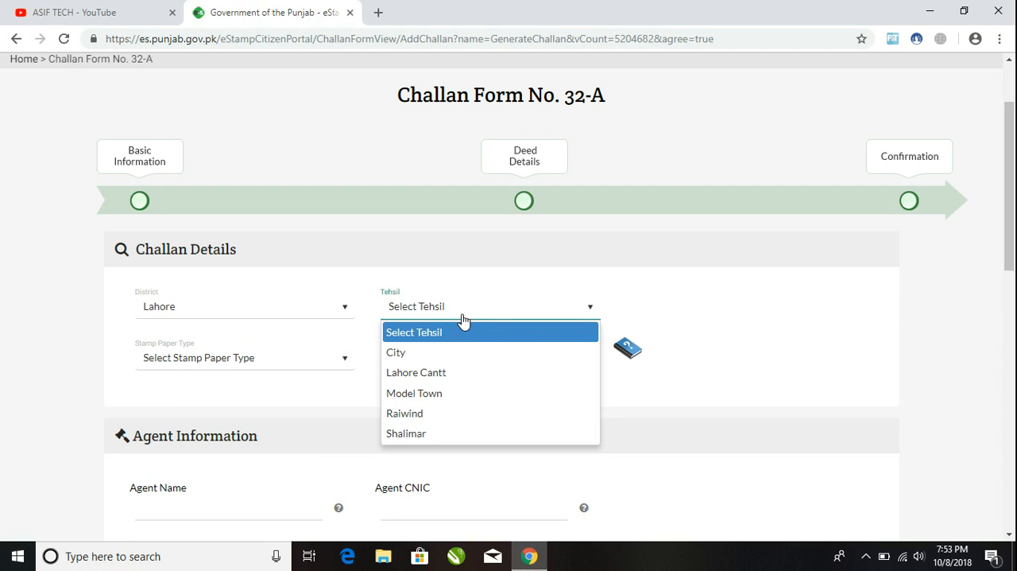
key(m)
click(417, 391)
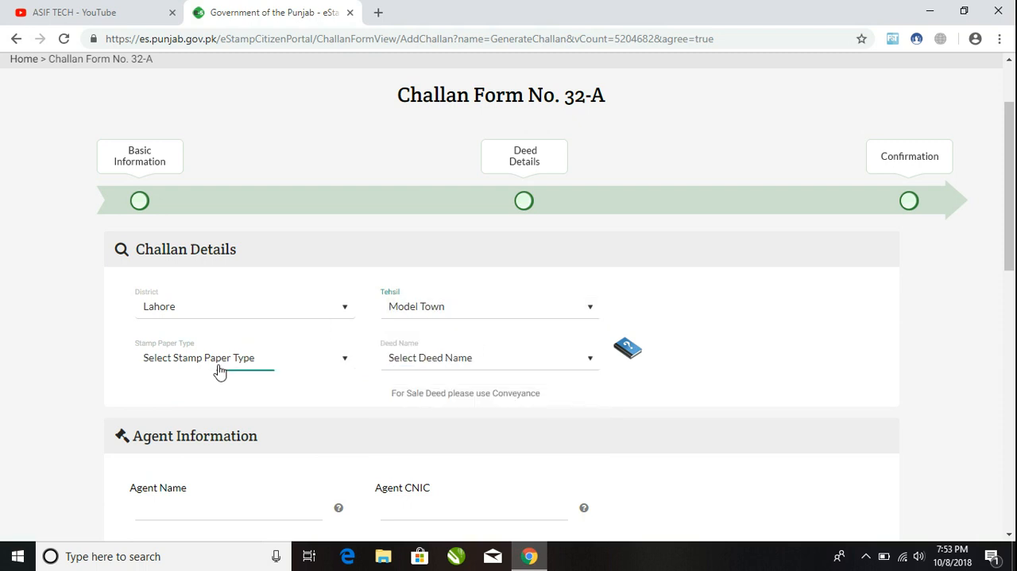
Step: Set the stamp paper type to Non-Judicial and the deed name to AGREEMENT OR MEMORANDUM OF AN AGREEMENT - 5(cc)
click(219, 371)
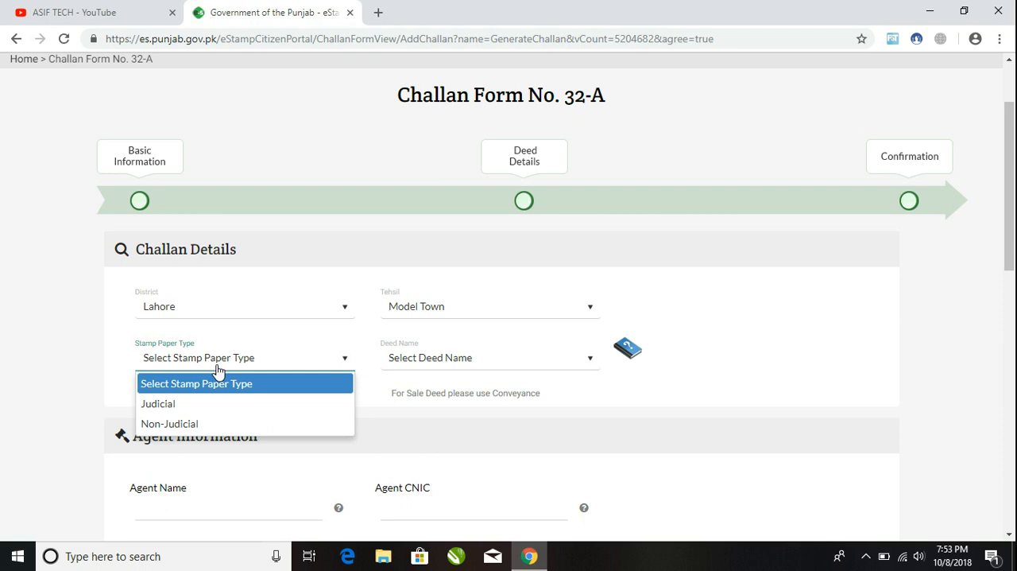
click(196, 425)
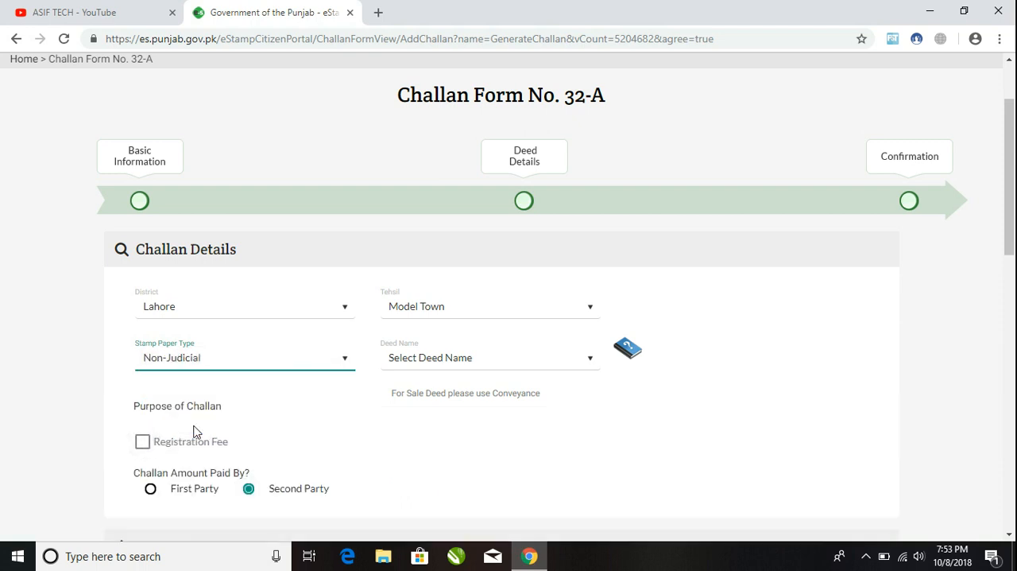
click(415, 364)
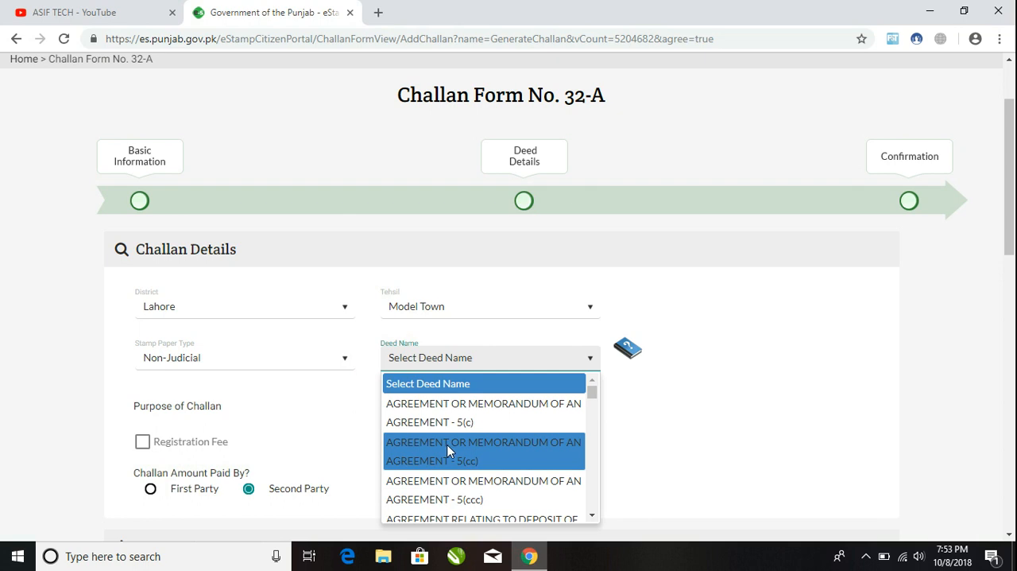
click(437, 451)
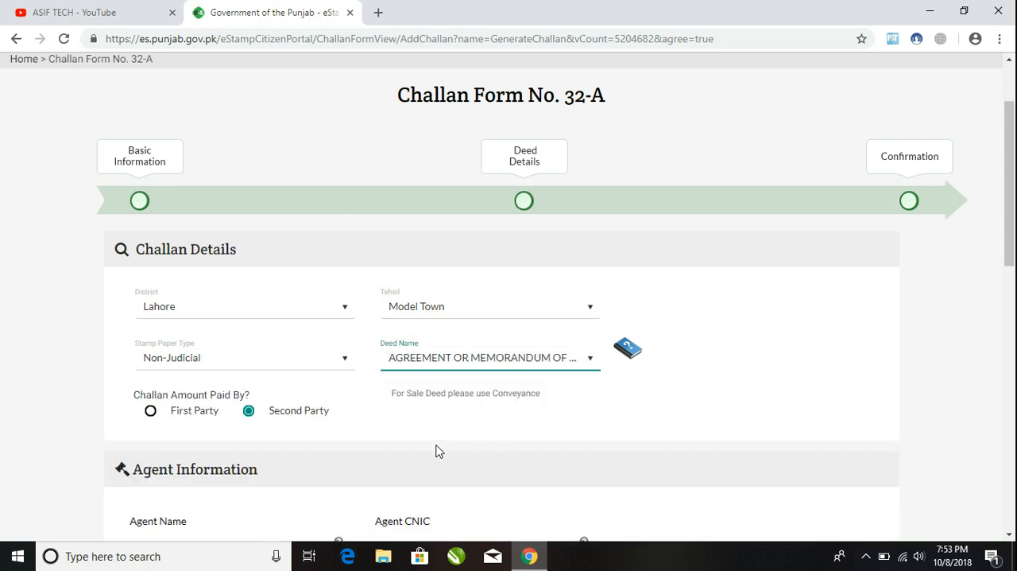
Step: Fill in the agent's name, CNIC number and contact number in the Agent Information section
scroll(1014, 173, down, 1)
drag(1014, 174, 1011, 208)
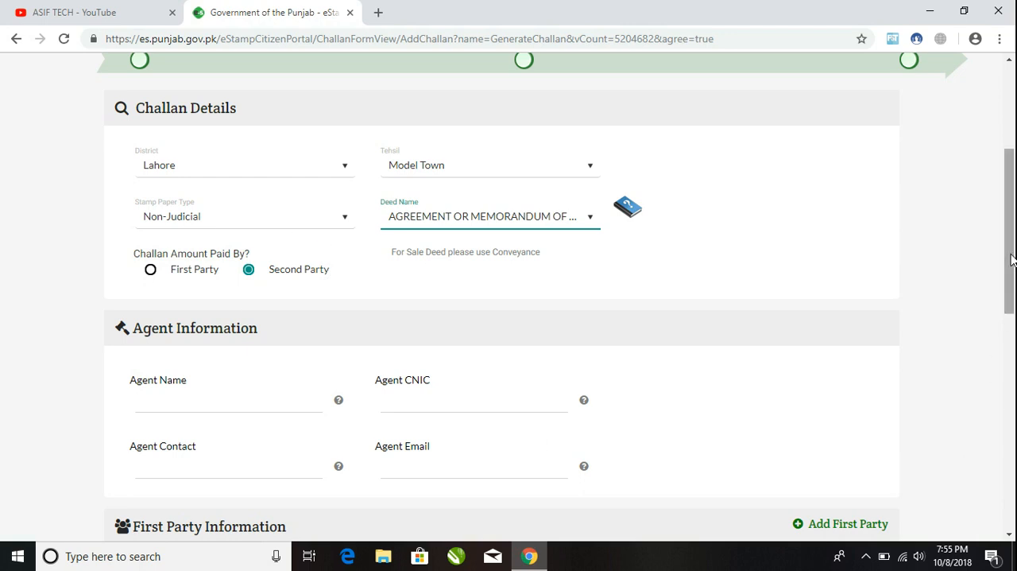
drag(1009, 243, 1006, 304)
click(189, 225)
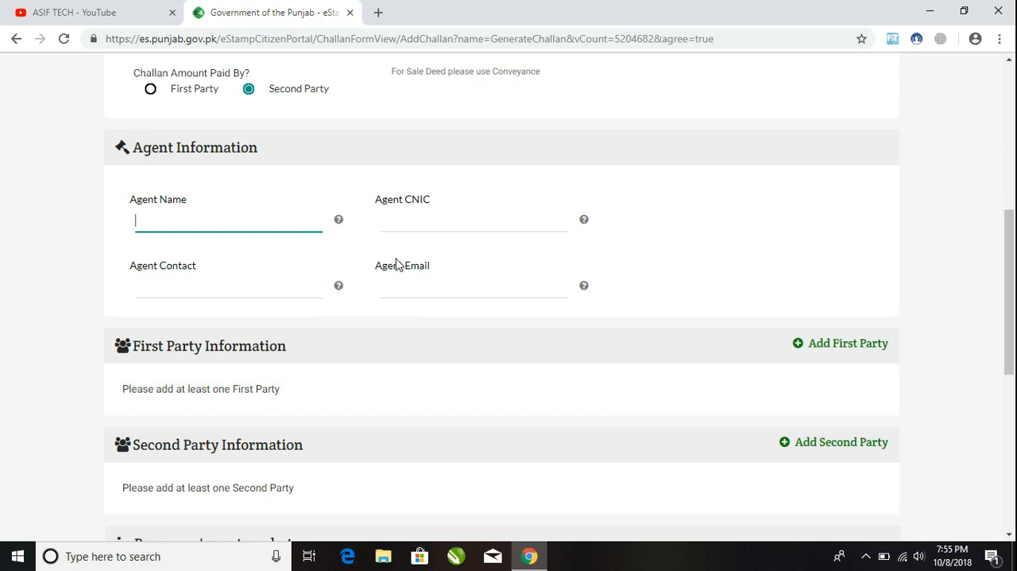
key(Tab)
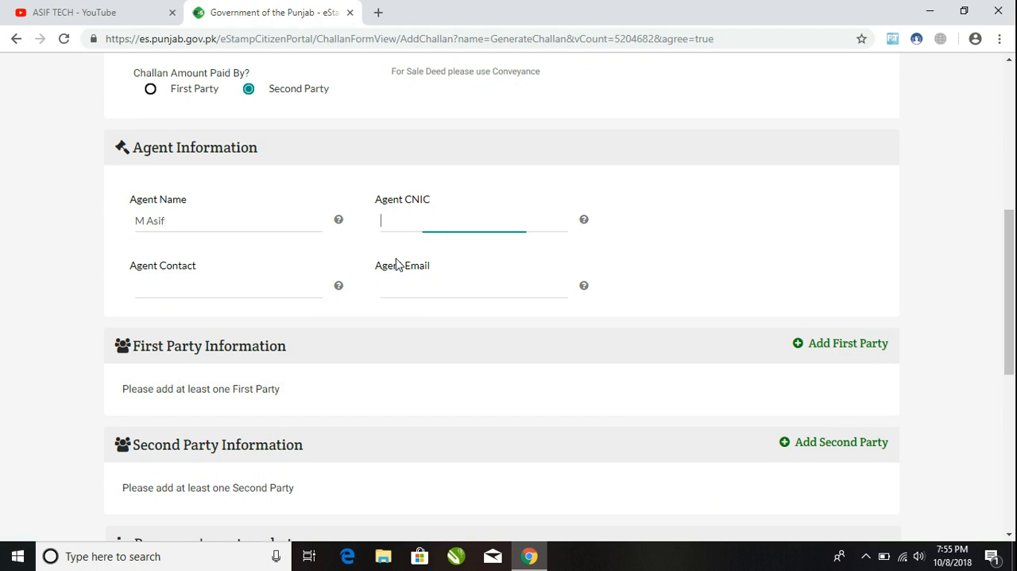
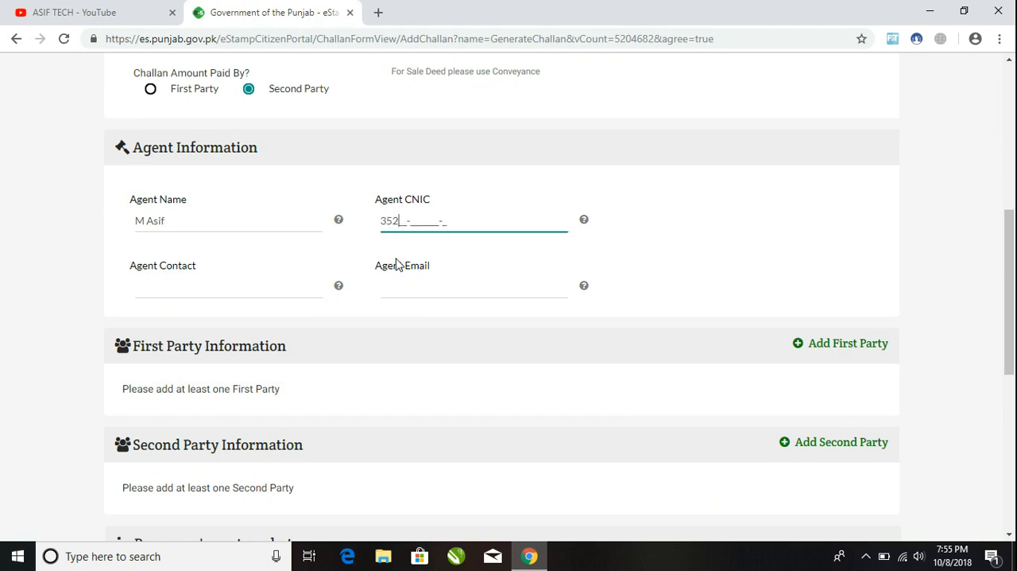
click(207, 289)
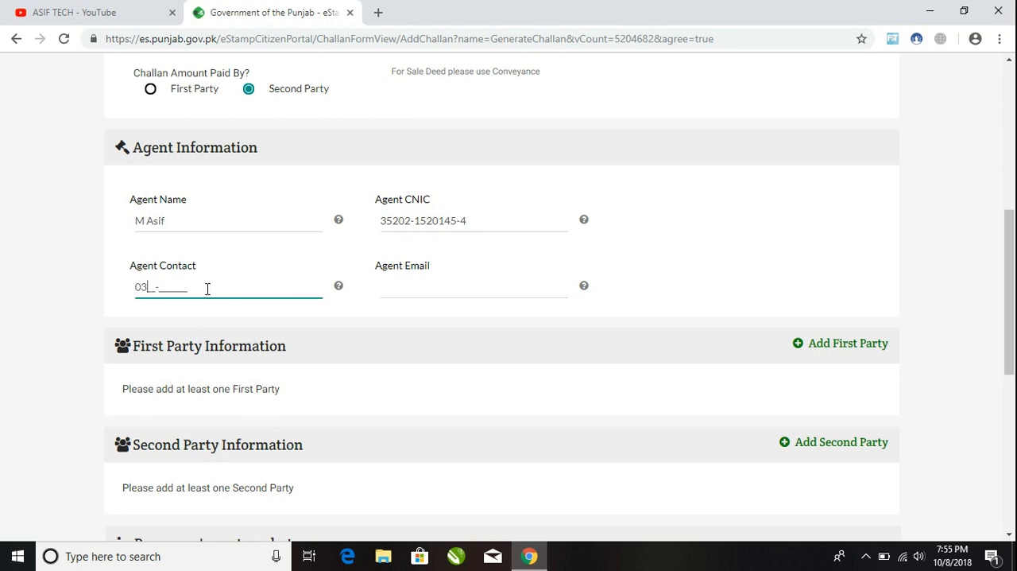
Step: Start adding a first party and enter the party's name and CNIC number
drag(1010, 269, 1014, 316)
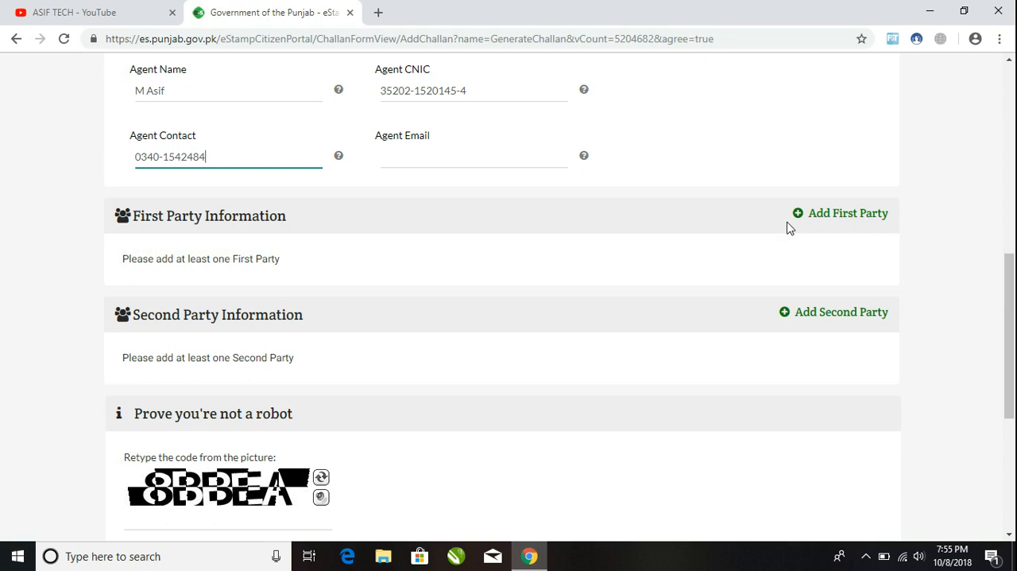
click(822, 221)
click(278, 181)
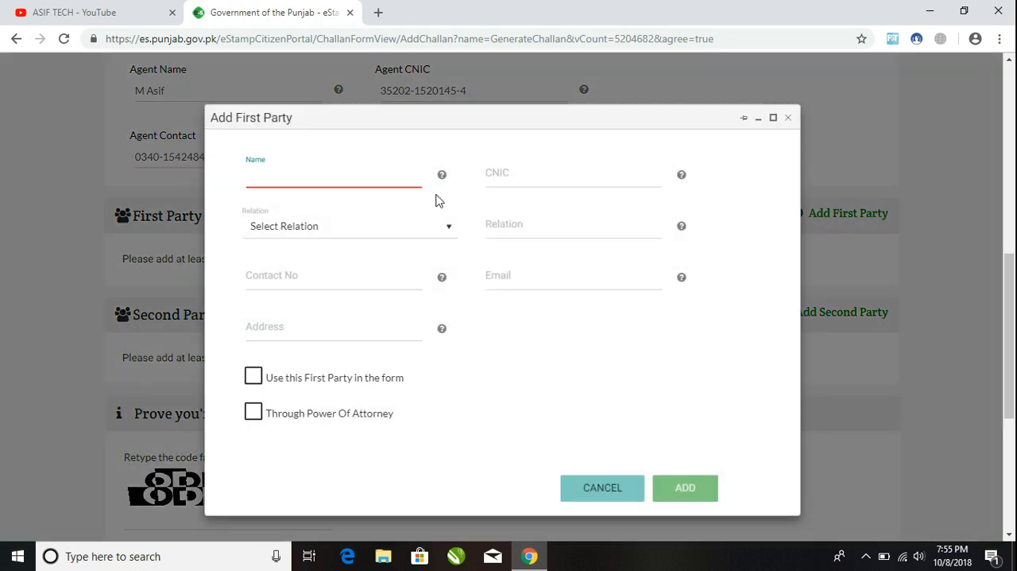
text(M Asif)
key(Tab)
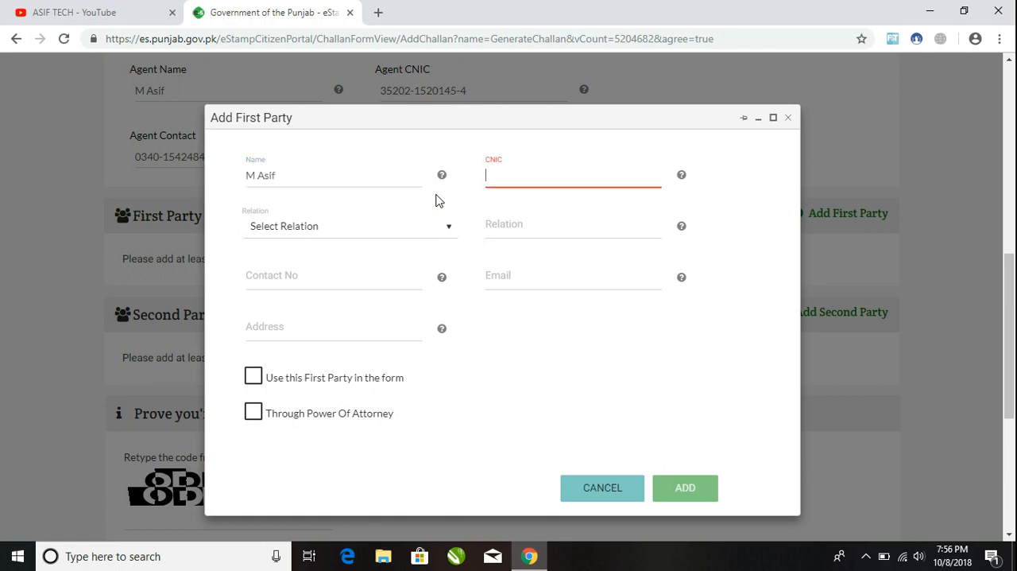
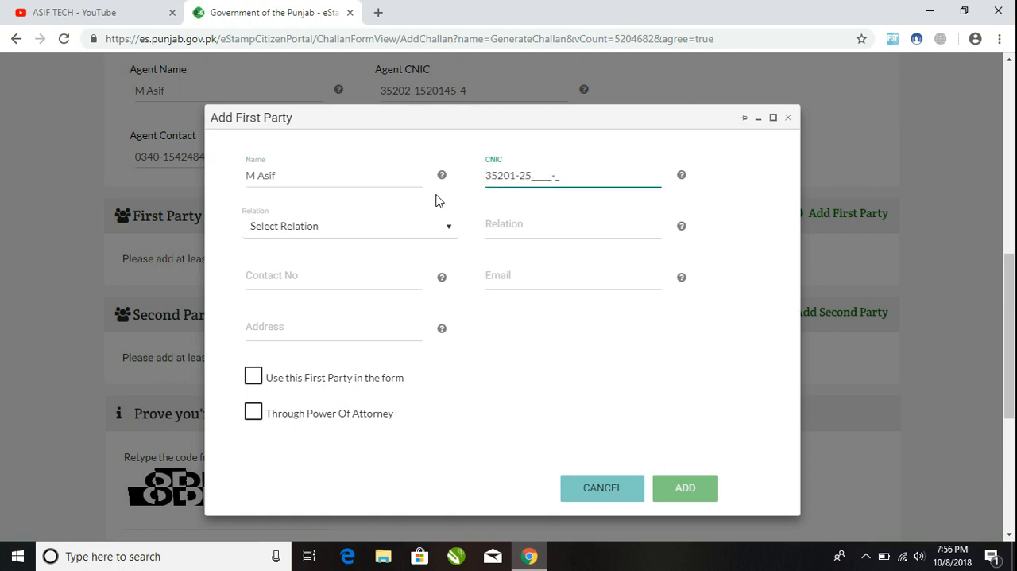
Step: Set the first party's relation to S/O
click(299, 229)
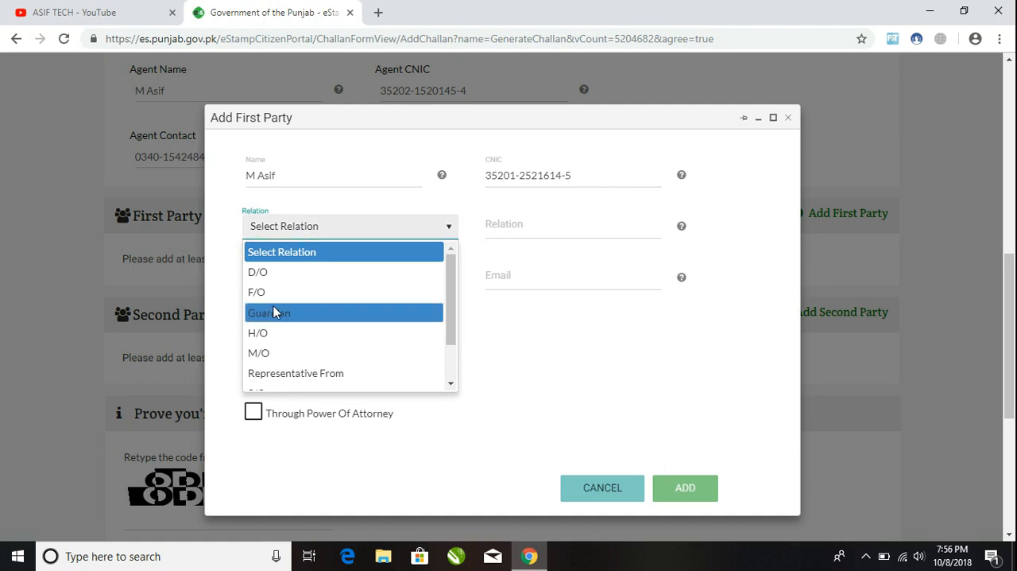
scroll(306, 306, down, 1)
click(302, 379)
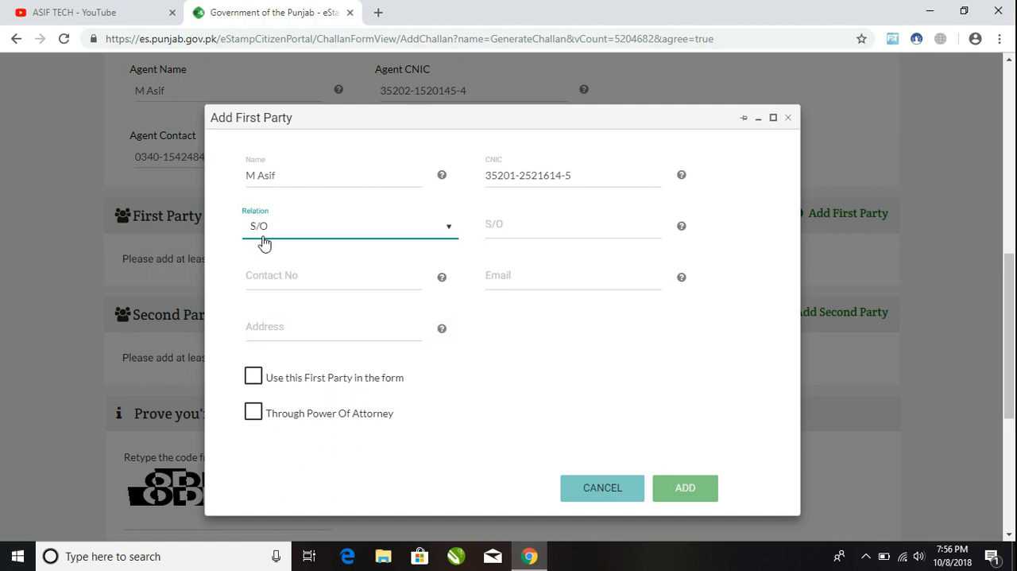
click(509, 230)
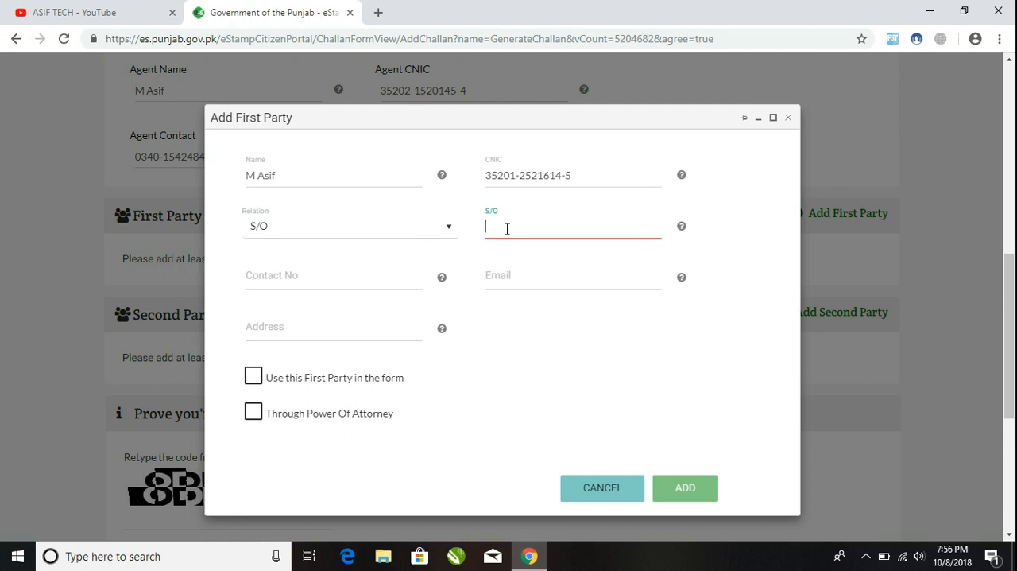
Step: Reselect S/O as the first party's relation and enter the father's name
click(449, 229)
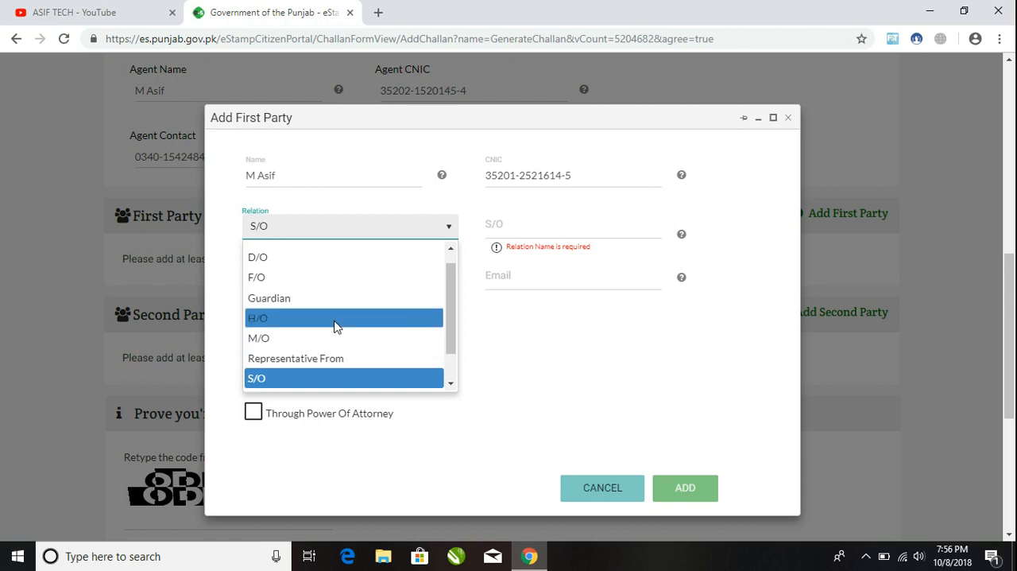
scroll(329, 378, down, 1)
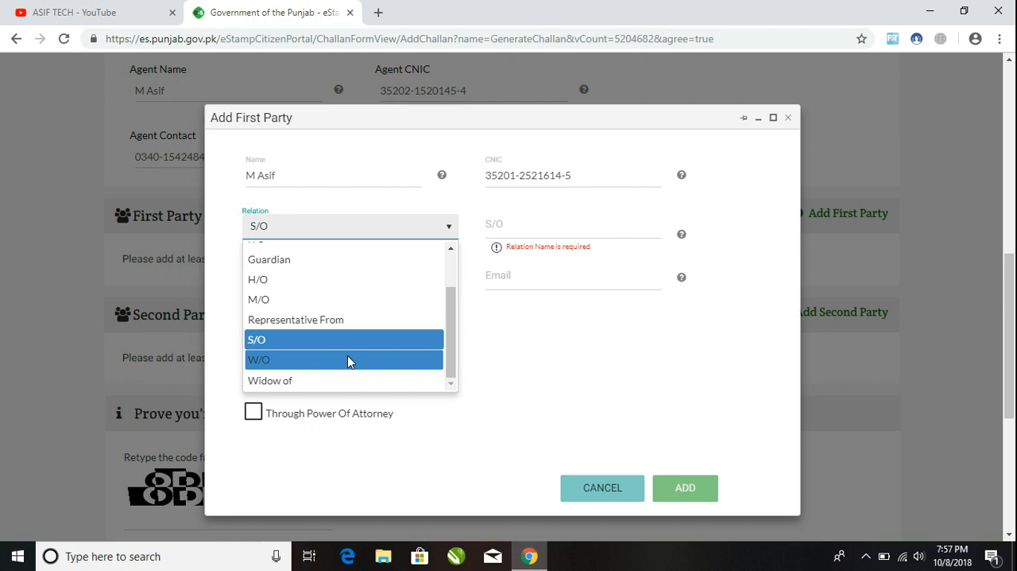
click(302, 341)
click(509, 227)
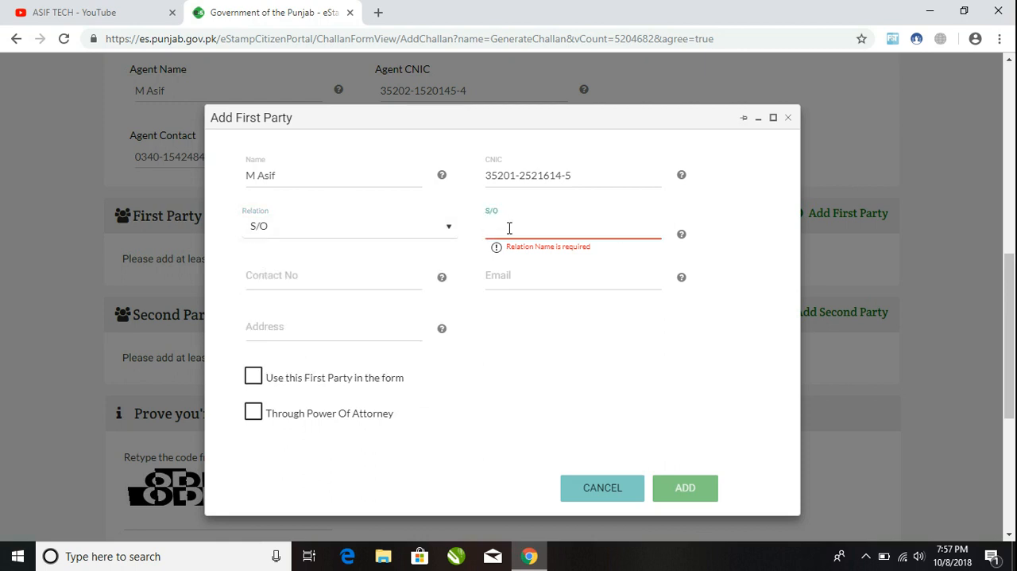
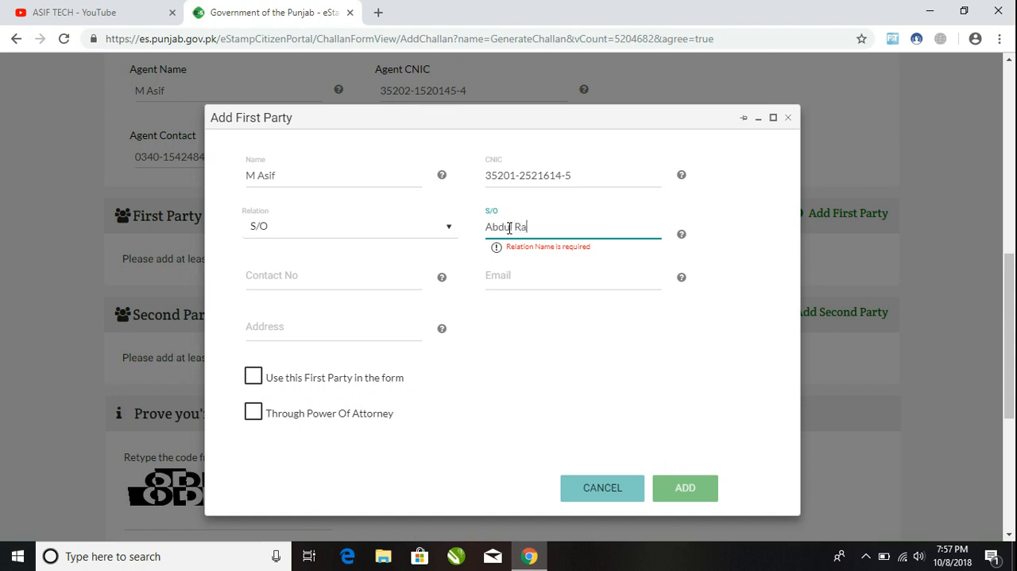
Step: Enter the first party's contact number and address, and add the party with the option to use it in the form enabled
click(330, 279)
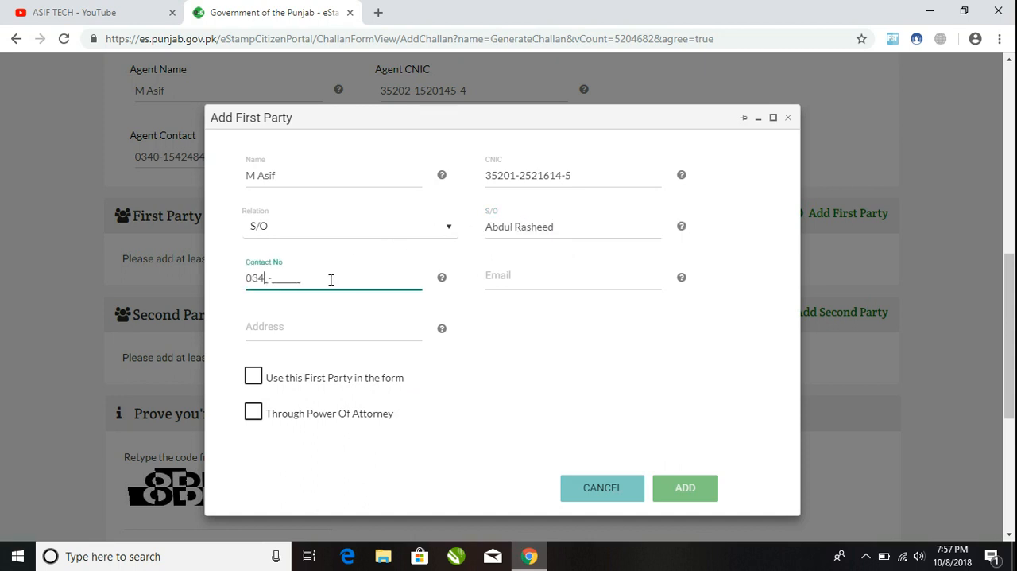
click(506, 283)
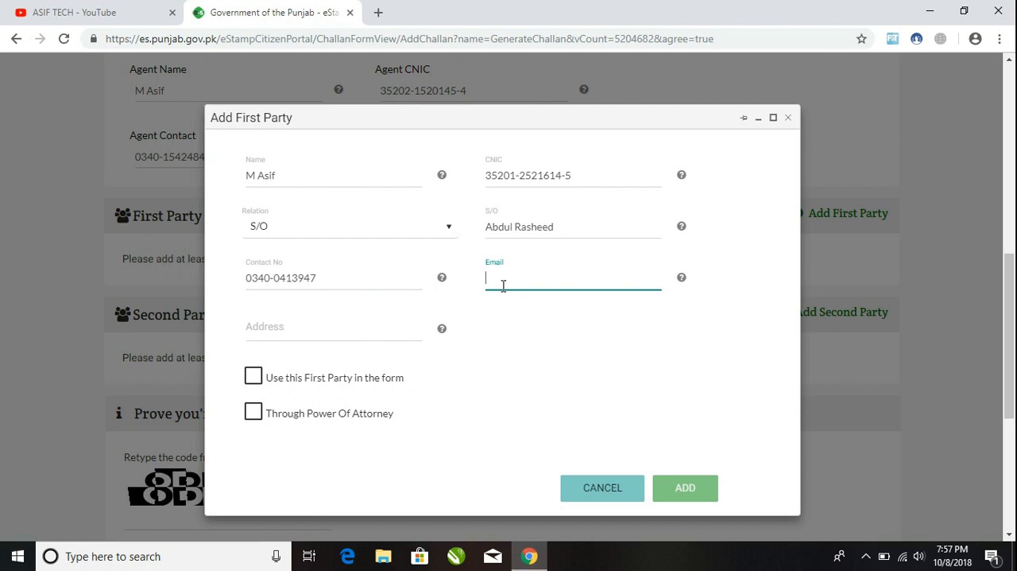
click(278, 324)
text(Lahore)
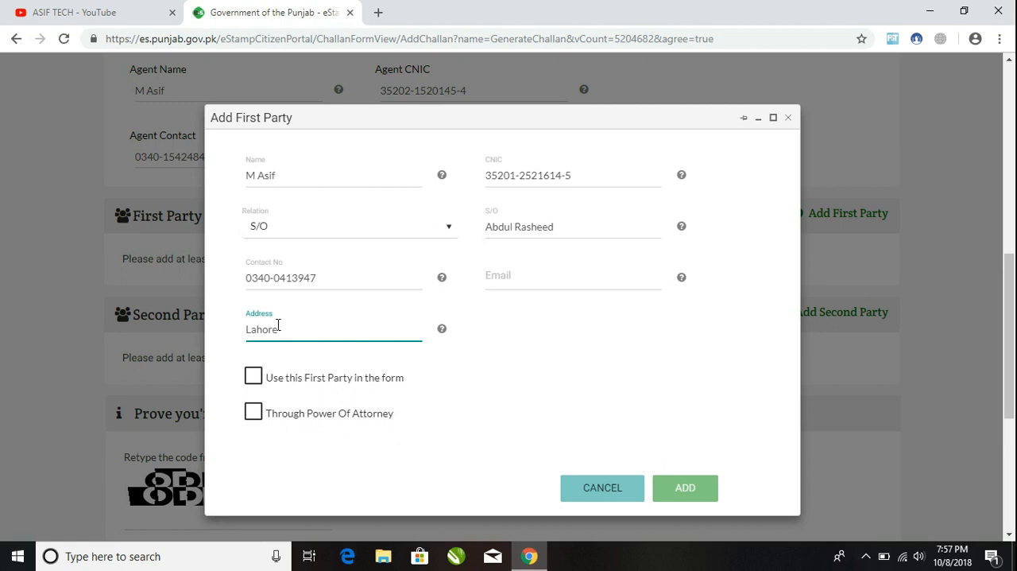
click(255, 377)
click(686, 487)
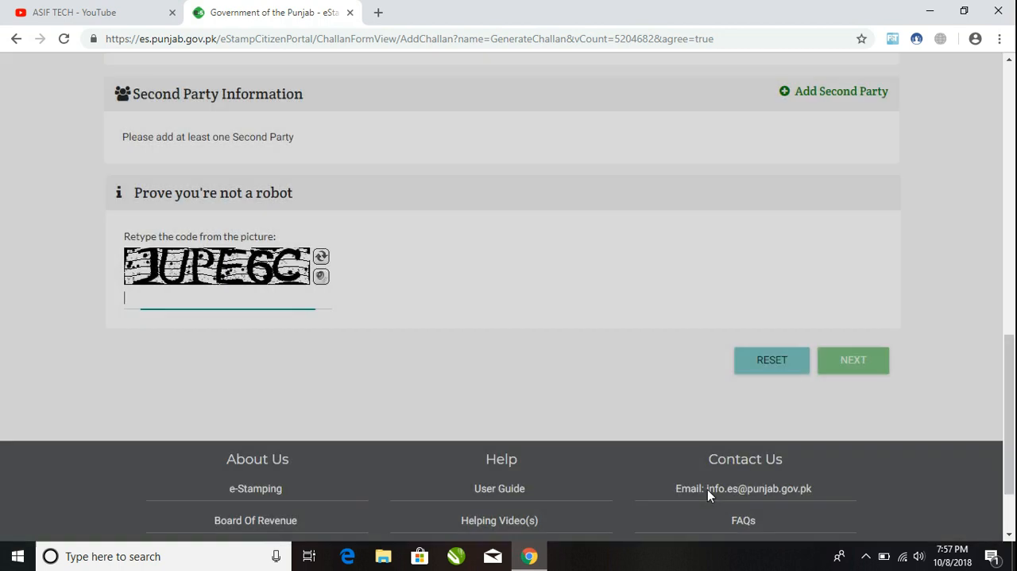
Step: Start adding a second party and enter the party's name and CNIC number
drag(1010, 400, 1011, 310)
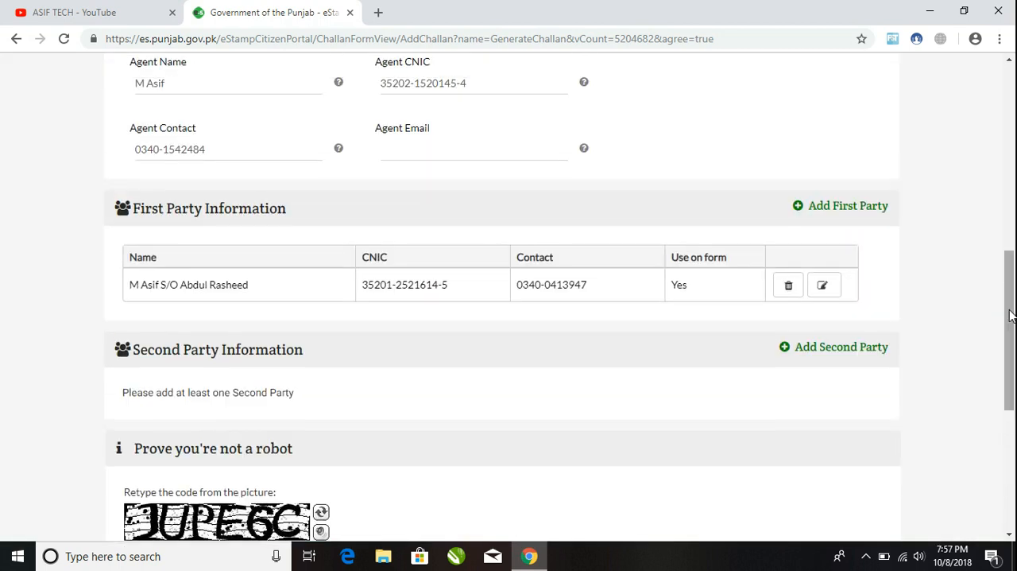
click(841, 356)
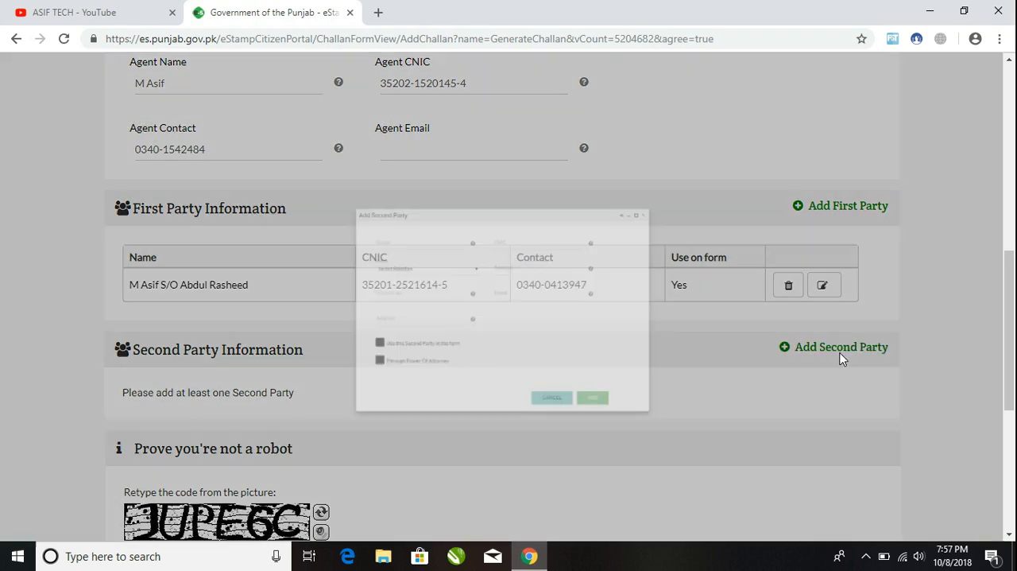
click(275, 181)
key(Tab)
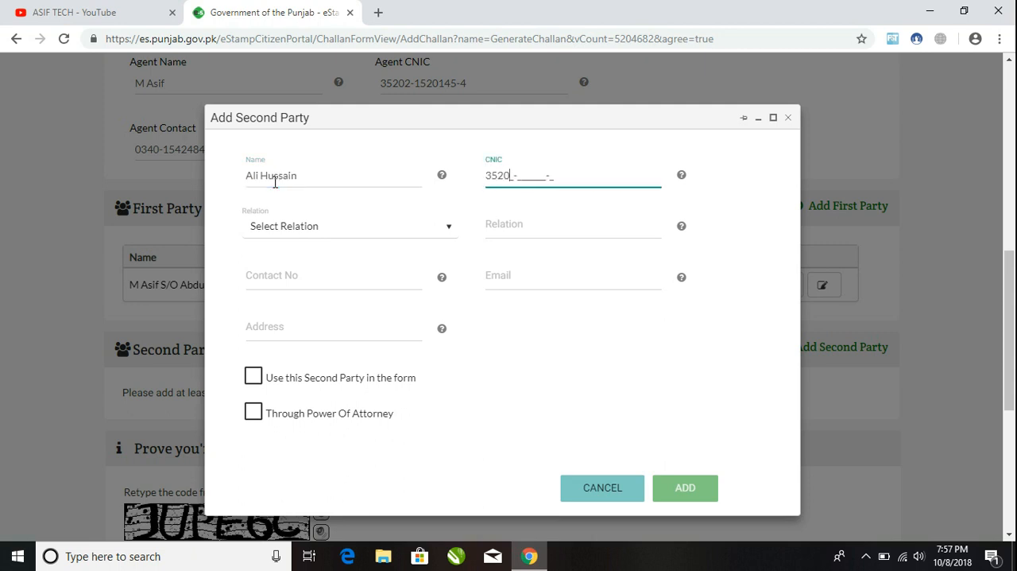
Step: Set the second party's relation to S/O and enter the father's name
click(268, 228)
click(268, 379)
click(530, 232)
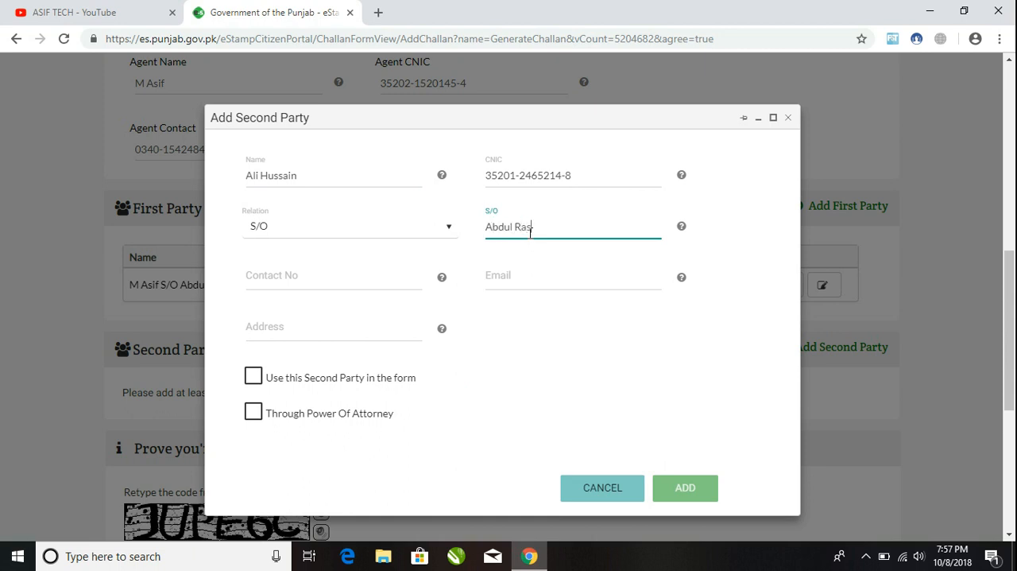
Step: Enter the second party's contact number and address, and add the party with the option to use it in the form enabled
click(339, 274)
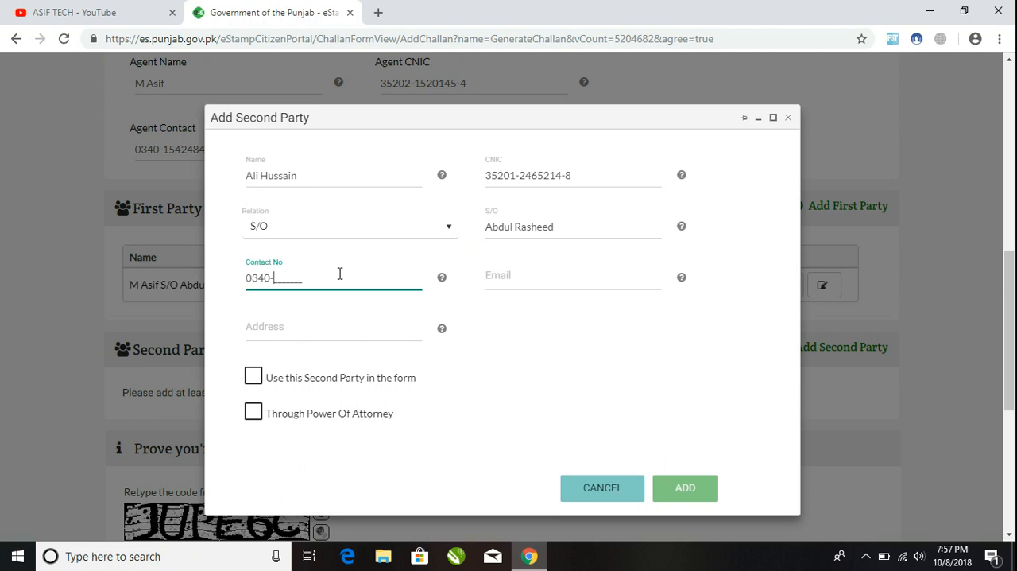
click(318, 326)
text(Lahore)
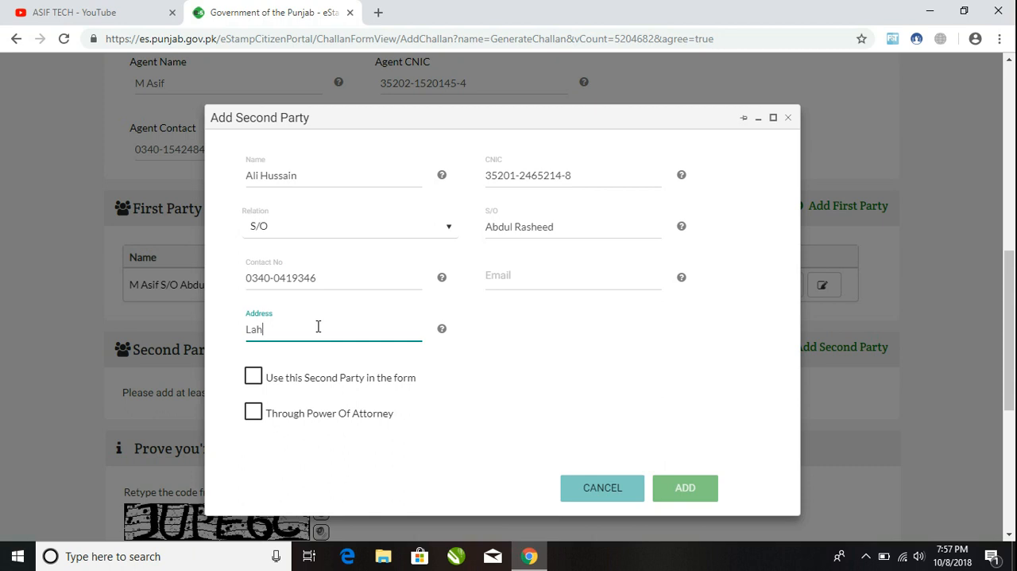
click(253, 381)
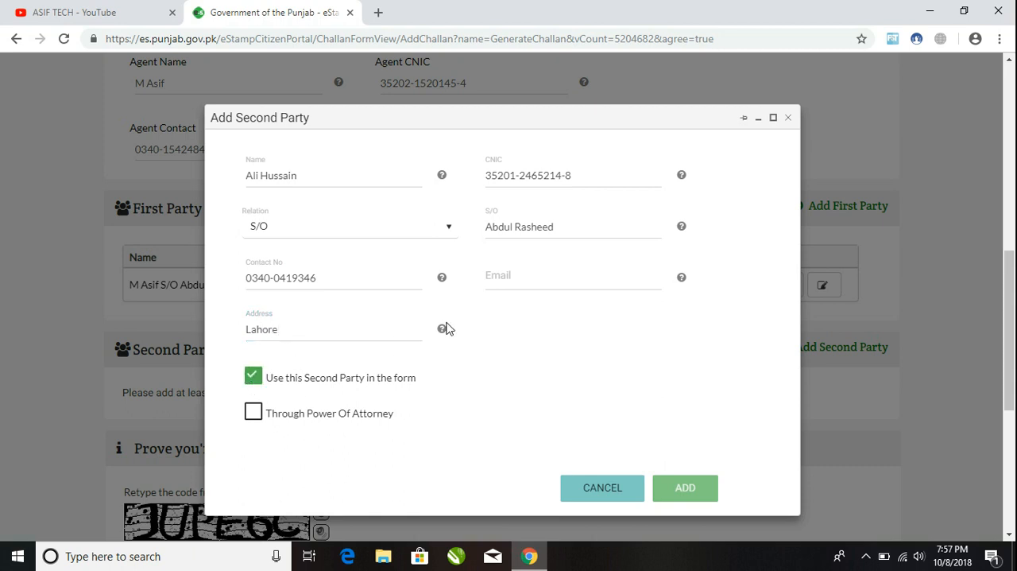
click(685, 487)
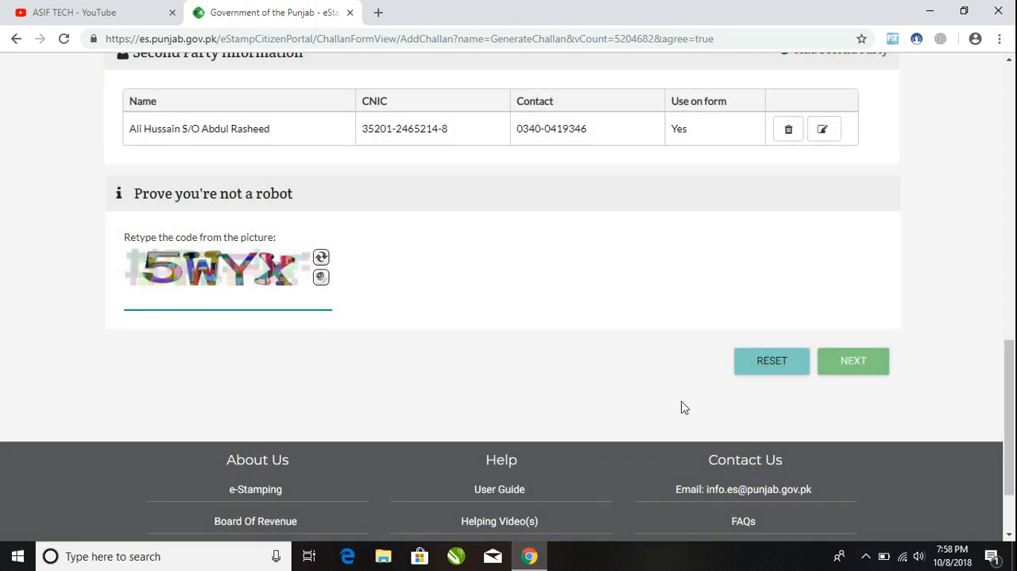
Step: Enter the captcha code from the picture and submit the basic information to reach the deed details
drag(1015, 433, 1014, 347)
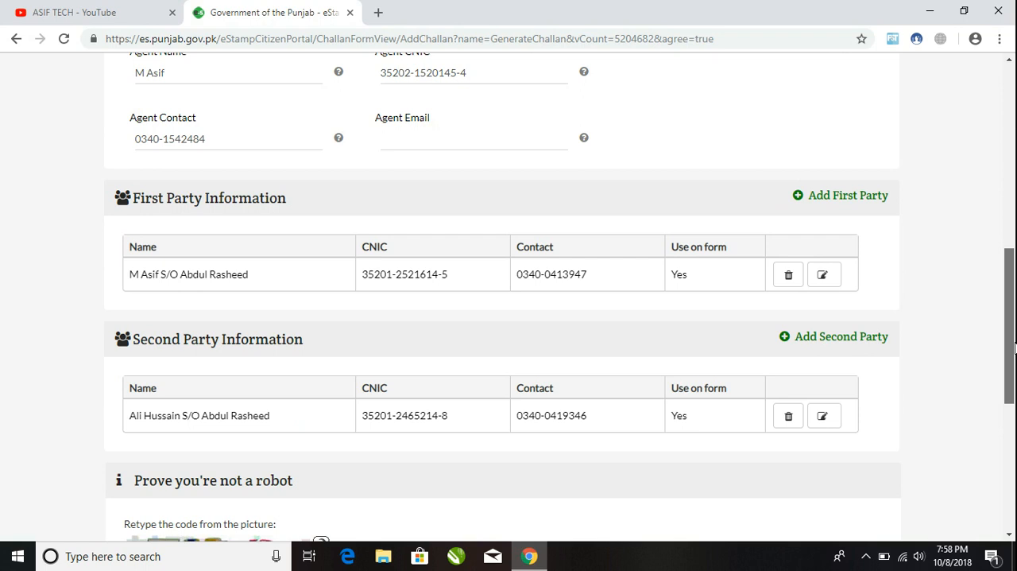
drag(1014, 347, 1014, 398)
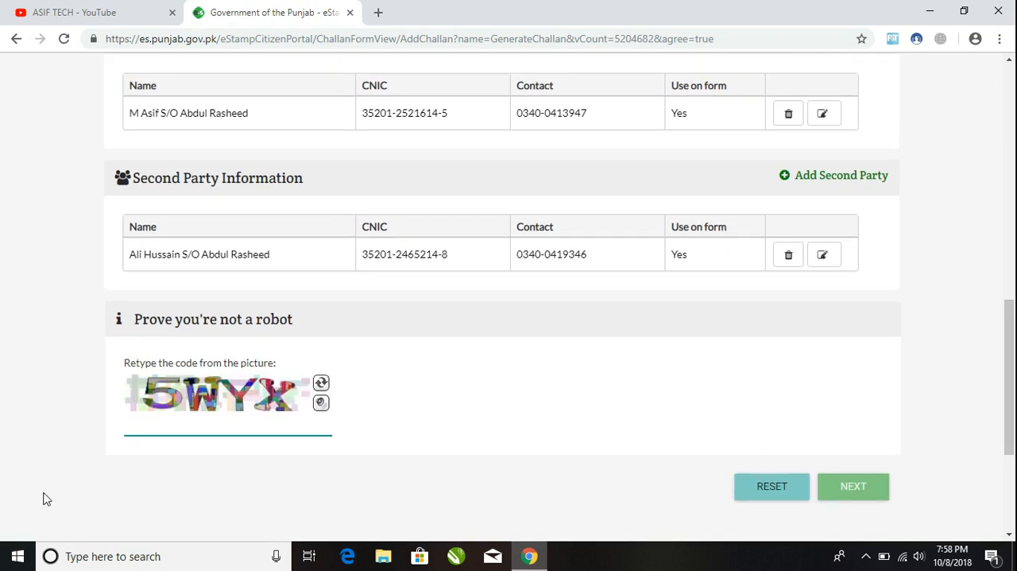
click(176, 423)
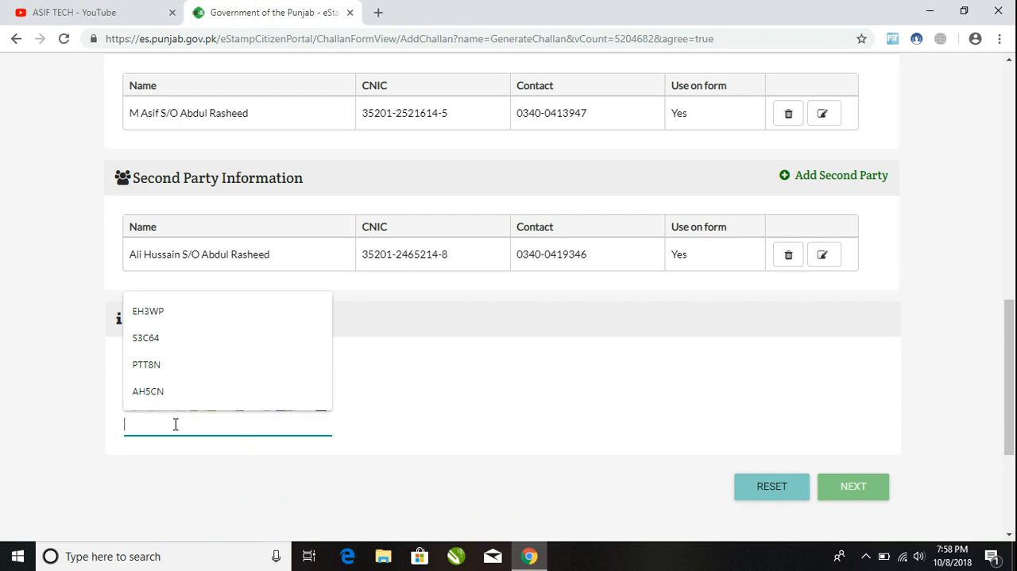
text(5WYX)
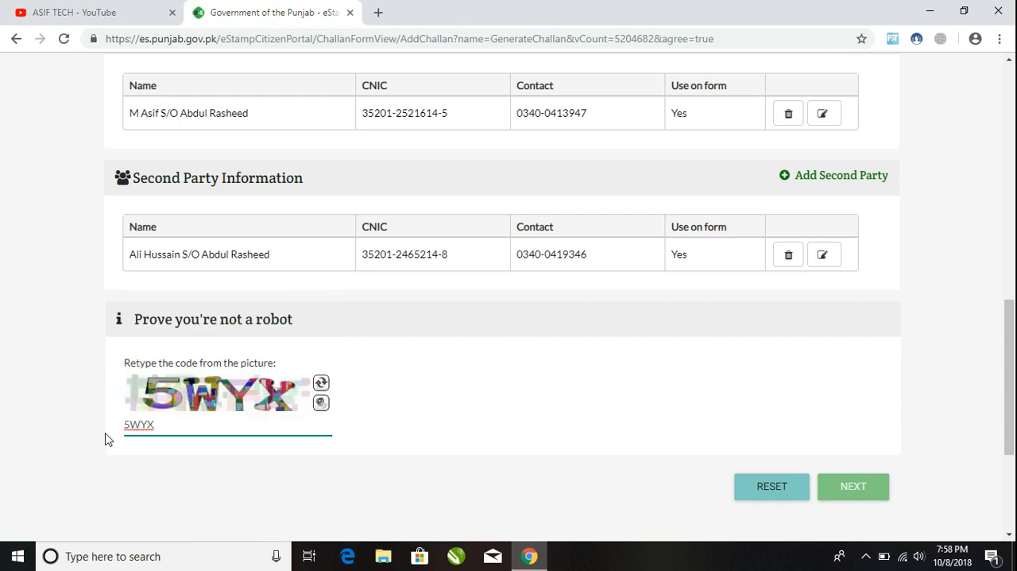
click(850, 497)
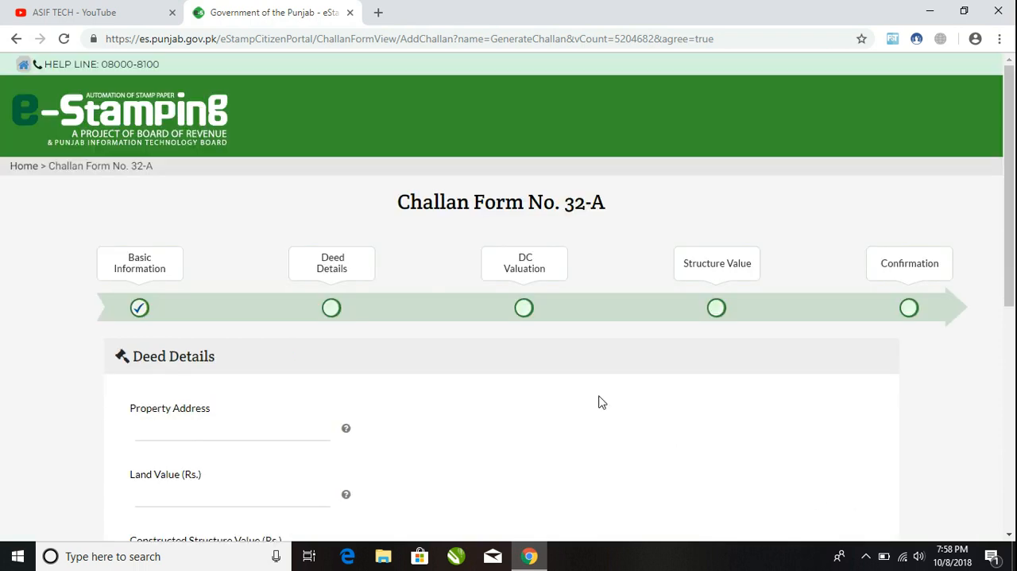
Step: Set the property address to Lahore and the land value to Rs. 1,000, and continue to the DC valuation
drag(1011, 229, 1014, 318)
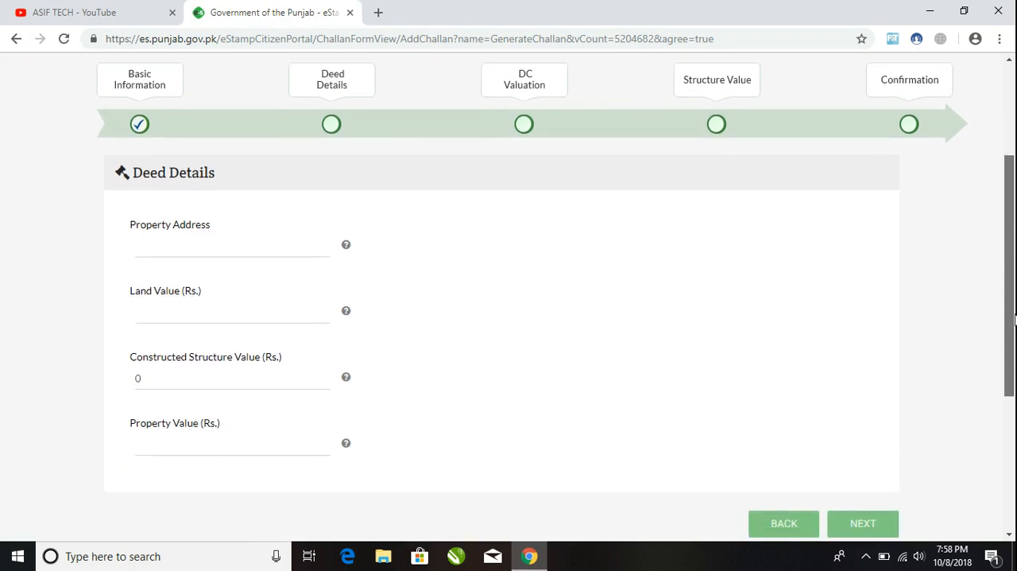
click(160, 253)
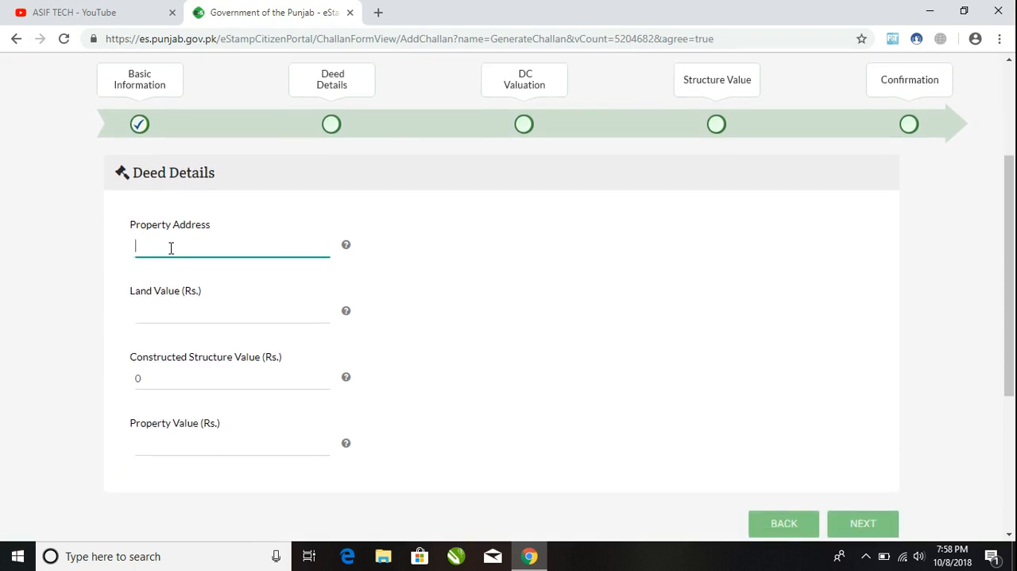
text(Lahore)
click(177, 307)
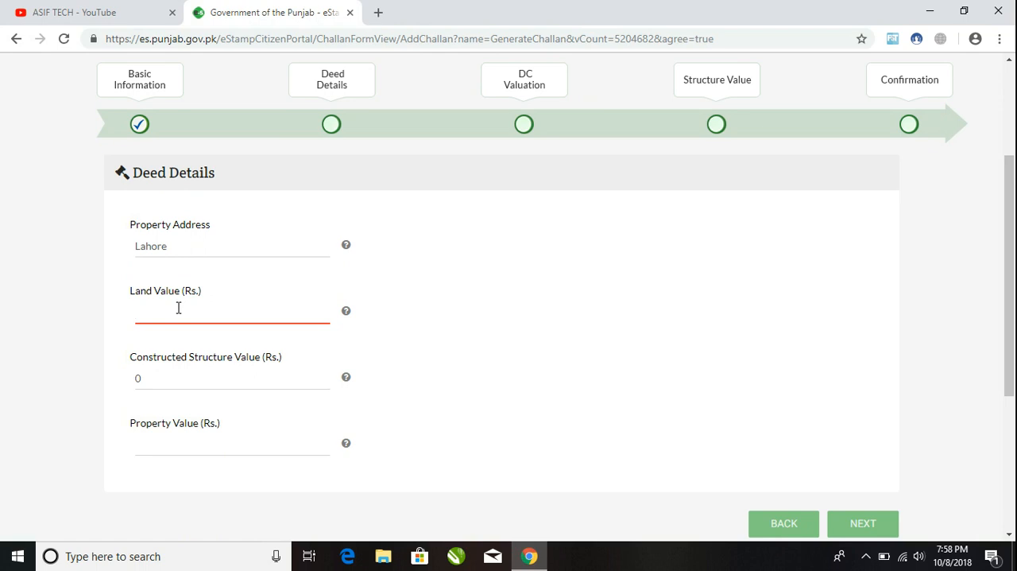
text(1000)
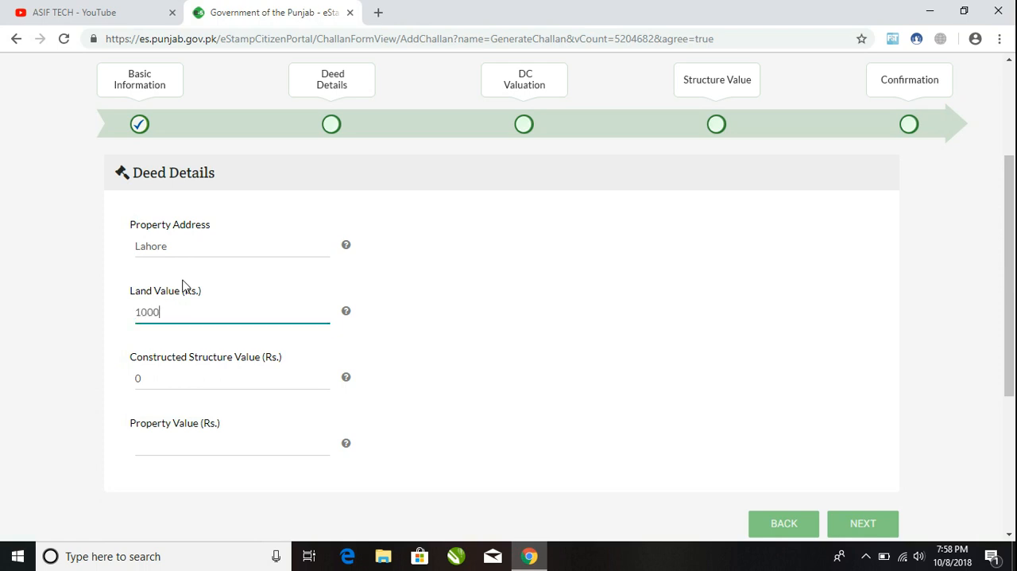
click(477, 332)
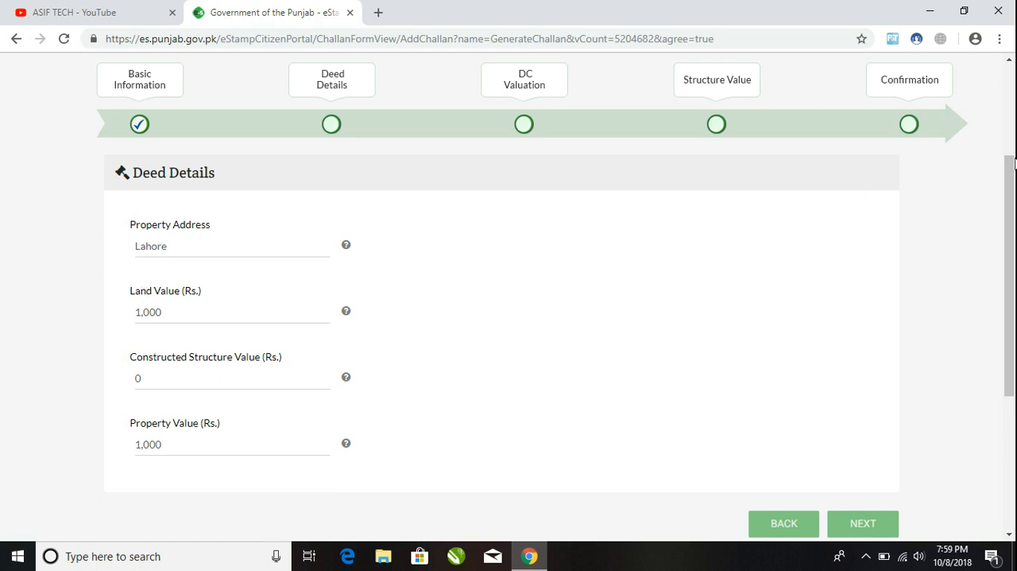
scroll(965, 272, down, 1)
click(863, 451)
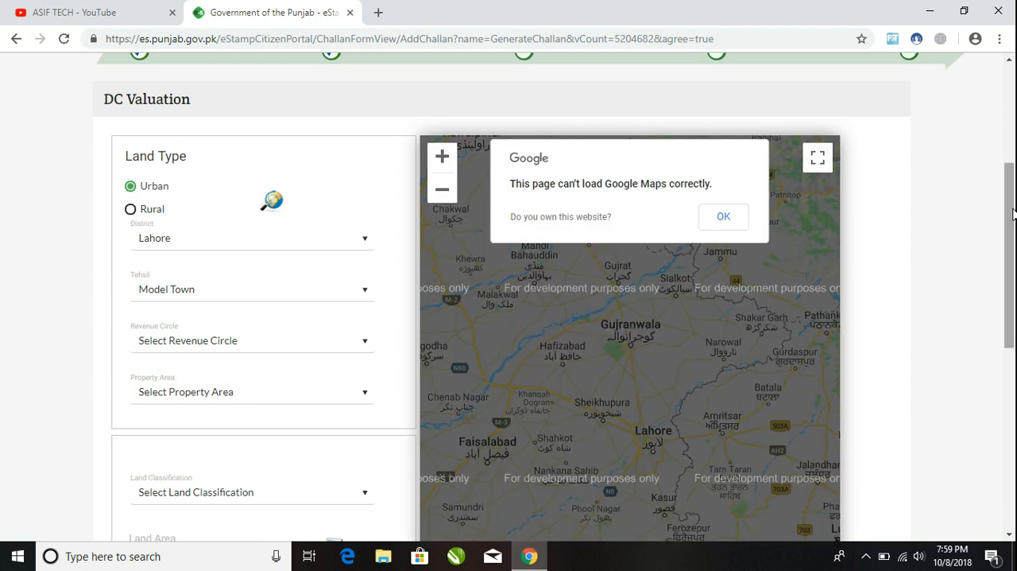
Step: Set the revenue circle to Model Town and the property area to Model Town Extension for the DC valuation
drag(1013, 210, 1013, 172)
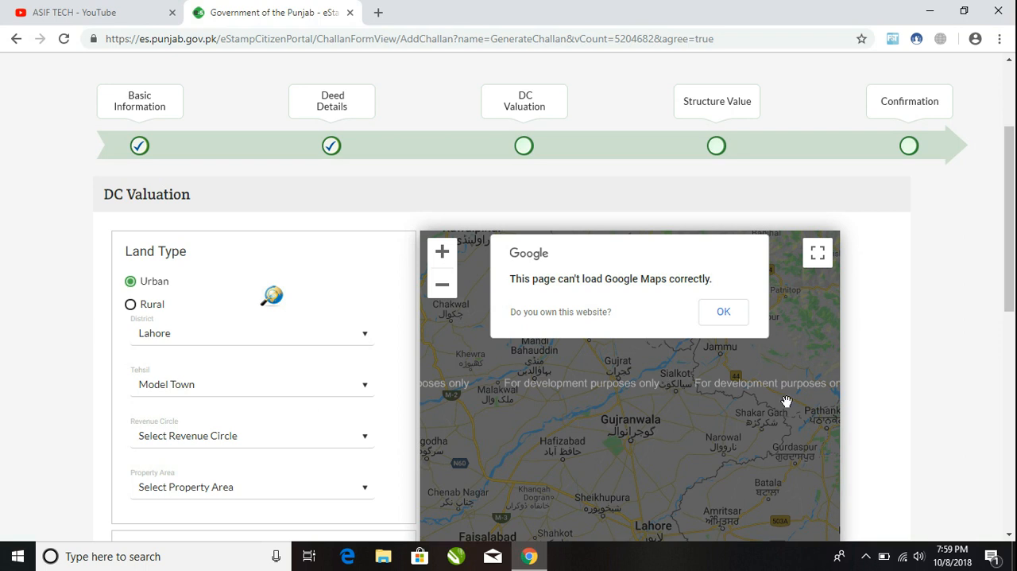
drag(1016, 277, 1015, 340)
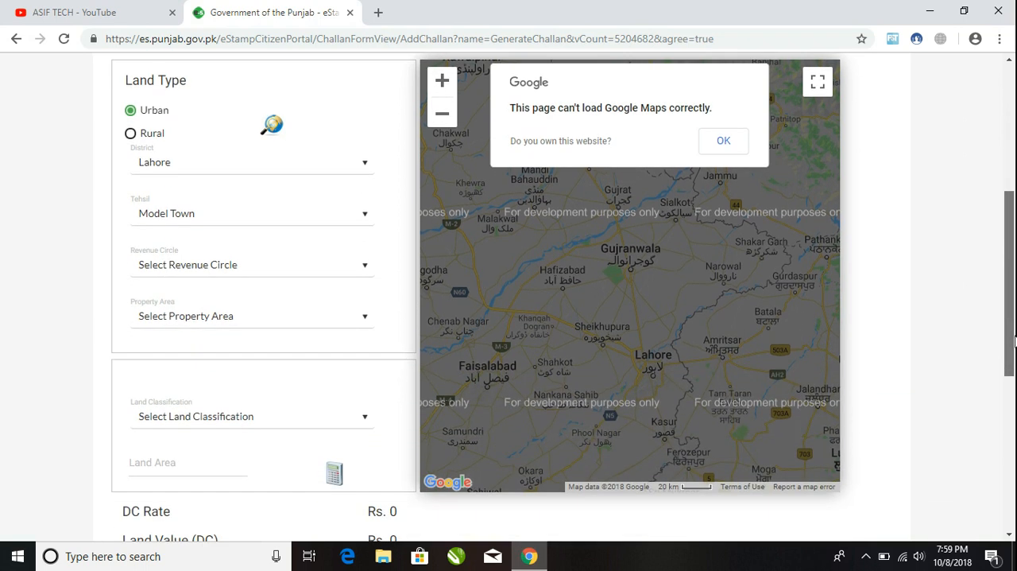
click(218, 269)
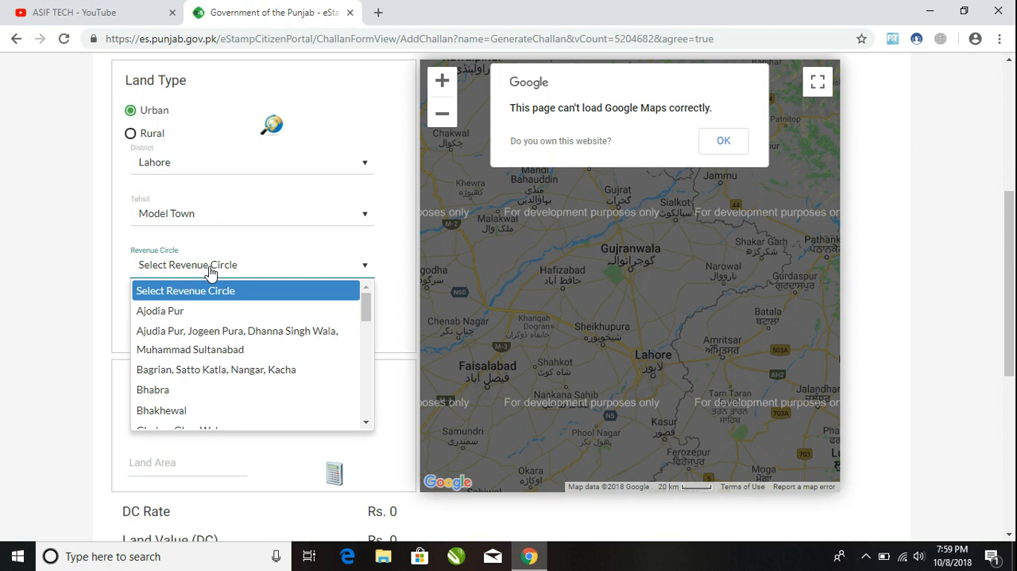
key(m)
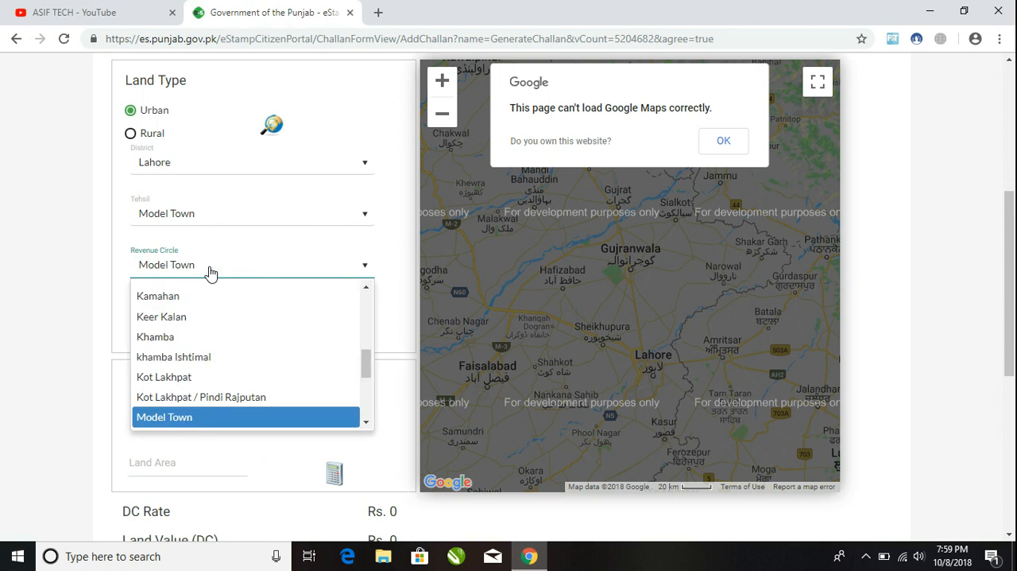
click(186, 415)
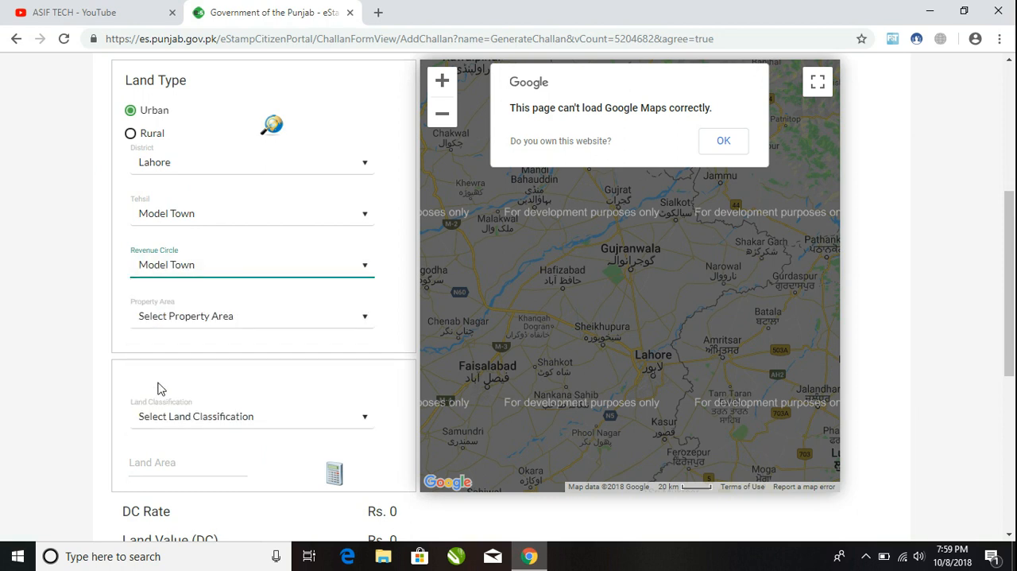
click(167, 321)
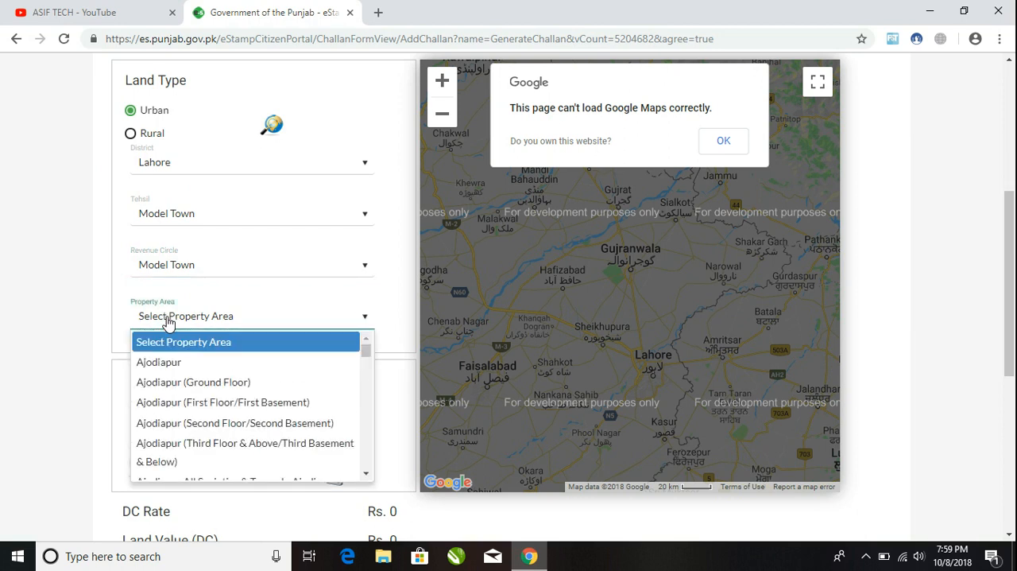
key(m)
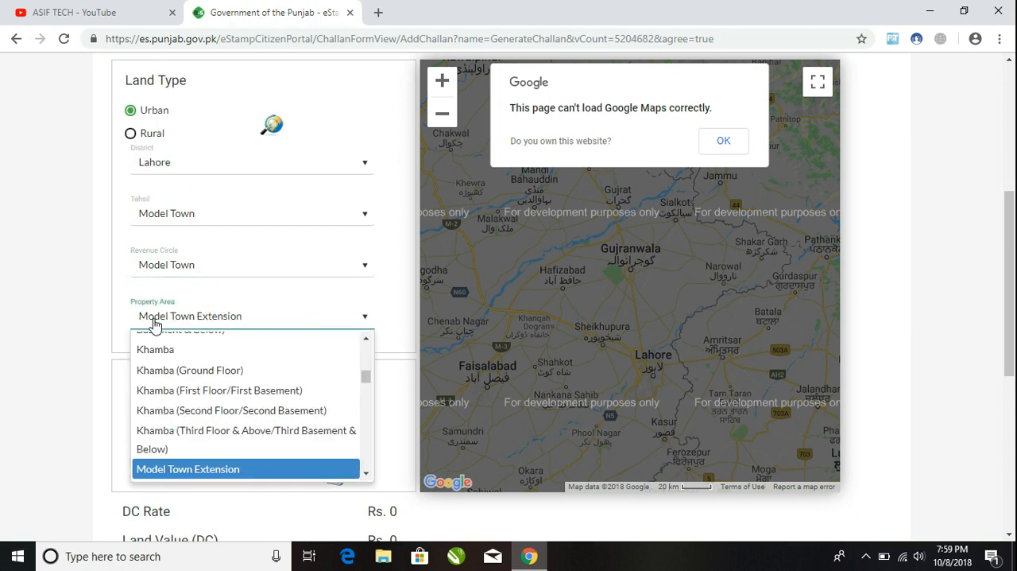
click(223, 469)
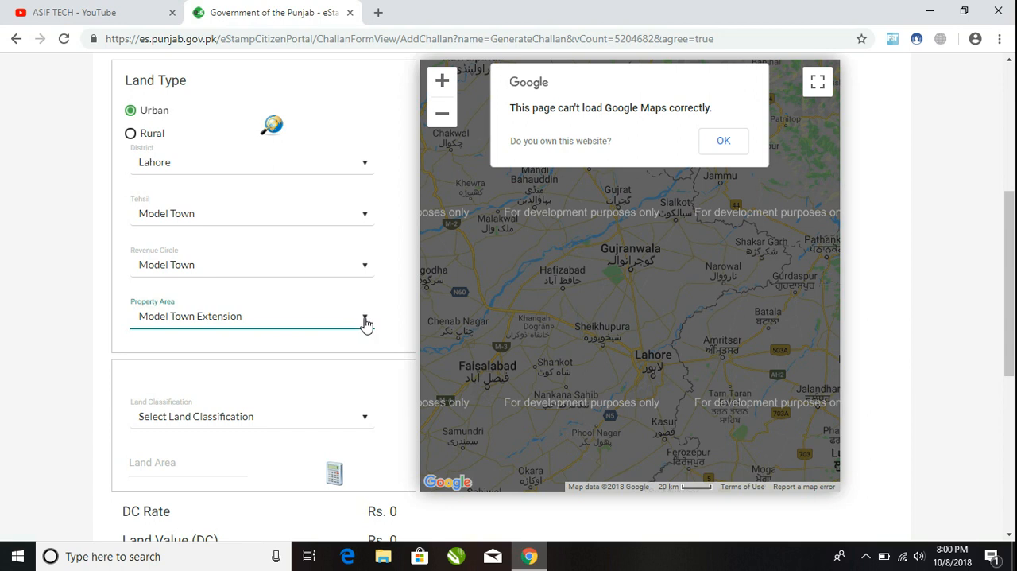
Step: Set the land classification to Residential and the land area to 0.001 Marla for the DC valuation
drag(1013, 289, 1013, 352)
click(299, 254)
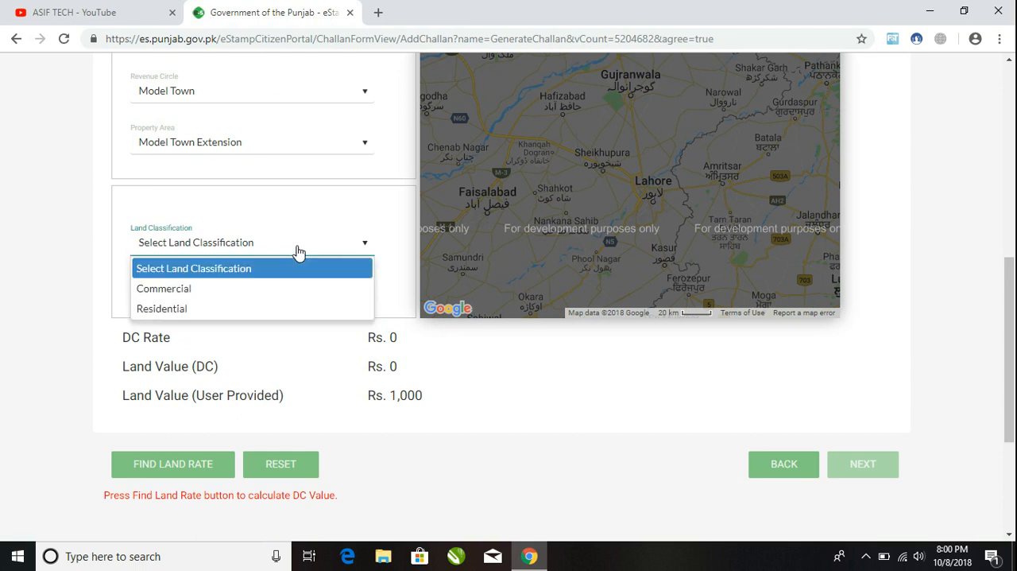
click(193, 313)
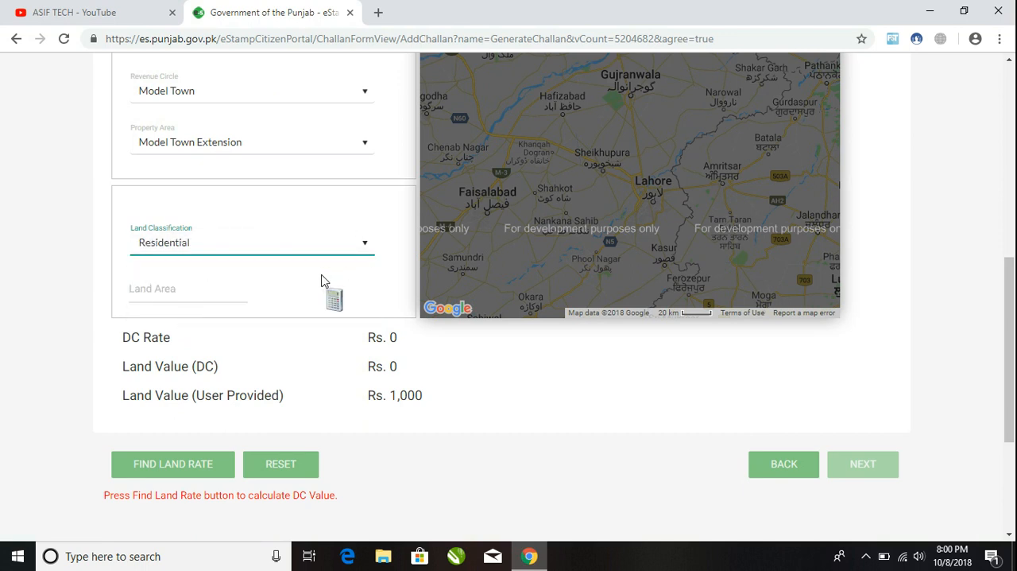
click(148, 291)
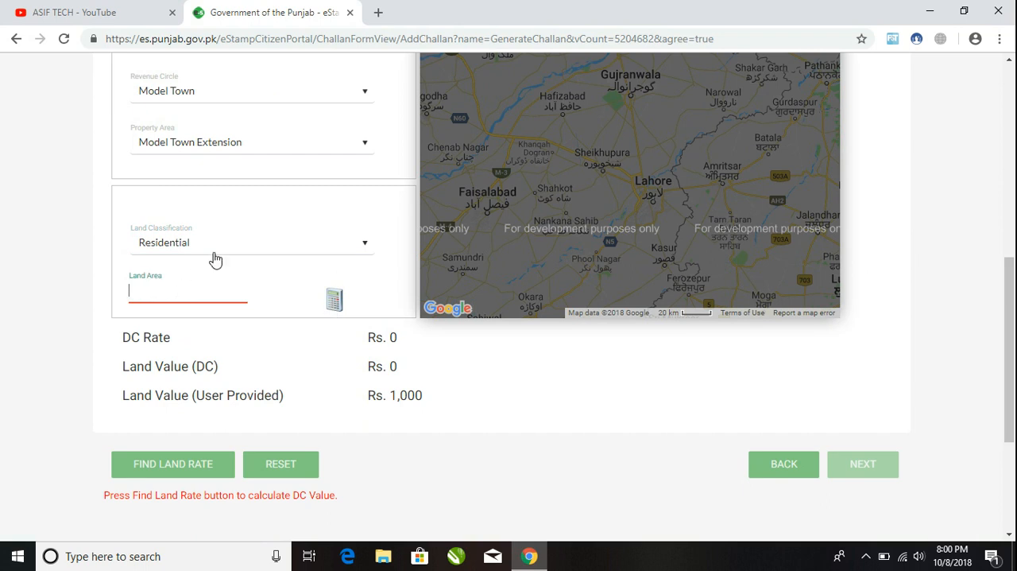
text(0.001)
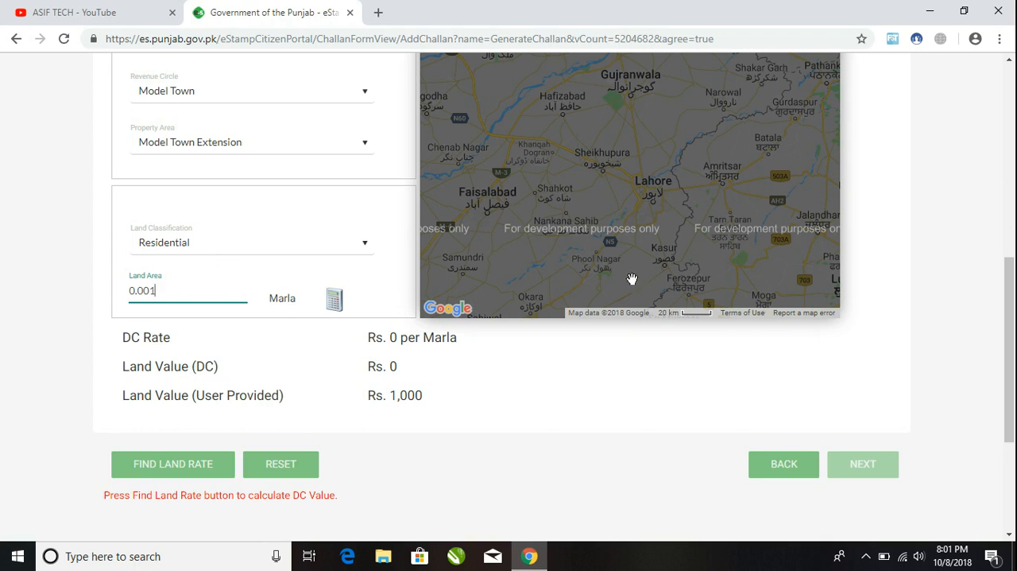
Step: Calculate the DC land rate and continue through the structure value and stamp duty page to the confirmation summary
drag(1008, 280, 1008, 313)
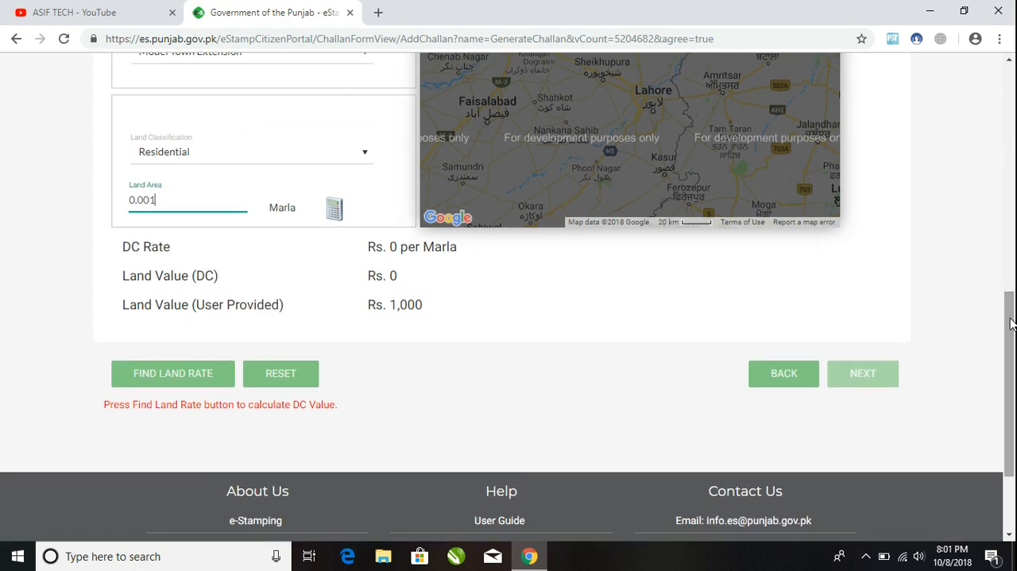
click(180, 382)
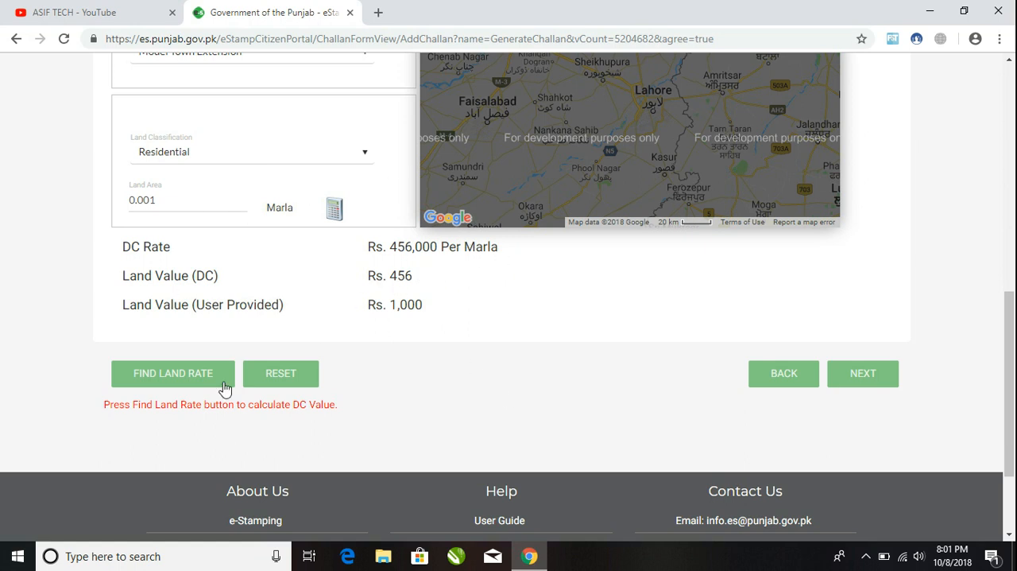
click(867, 373)
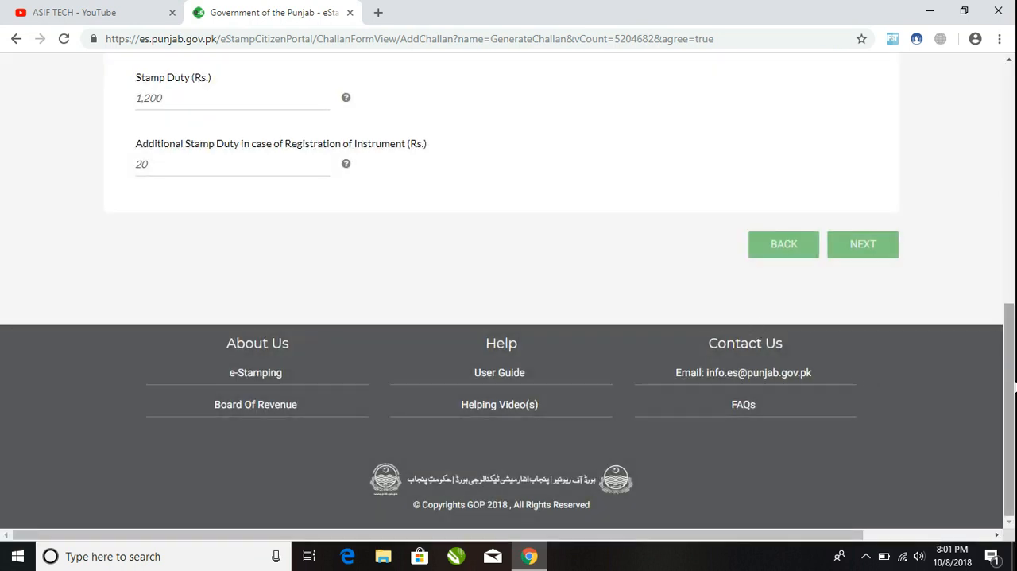
drag(1013, 416, 1015, 355)
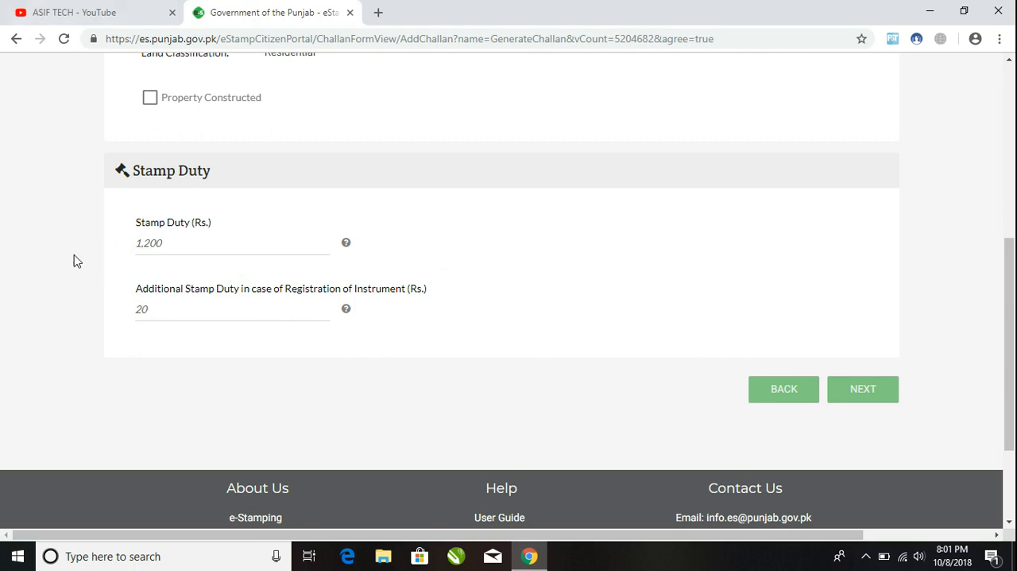
click(863, 388)
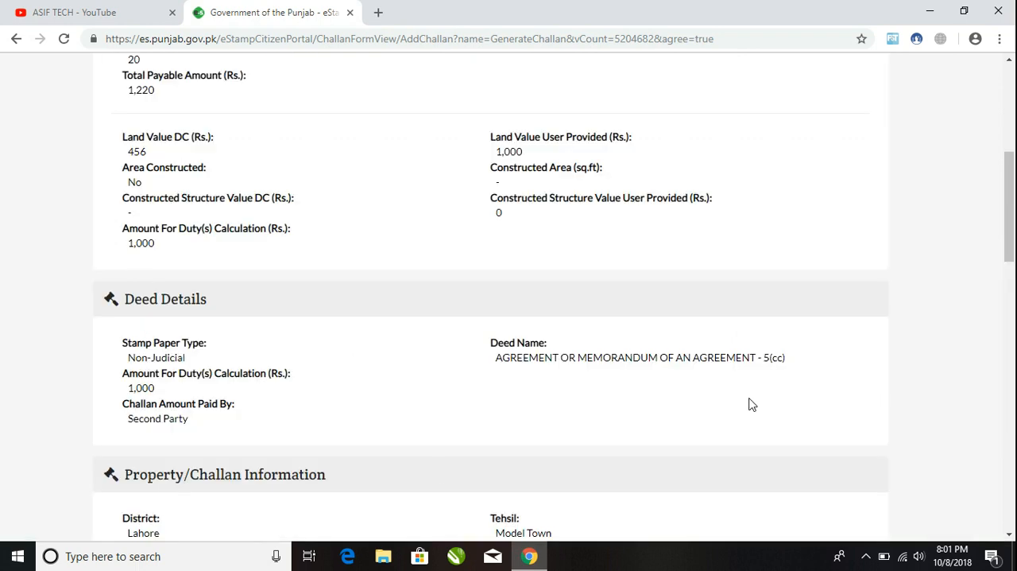
Step: Save the challan from the confirmation summary and open its printable copy
drag(1015, 230, 1015, 475)
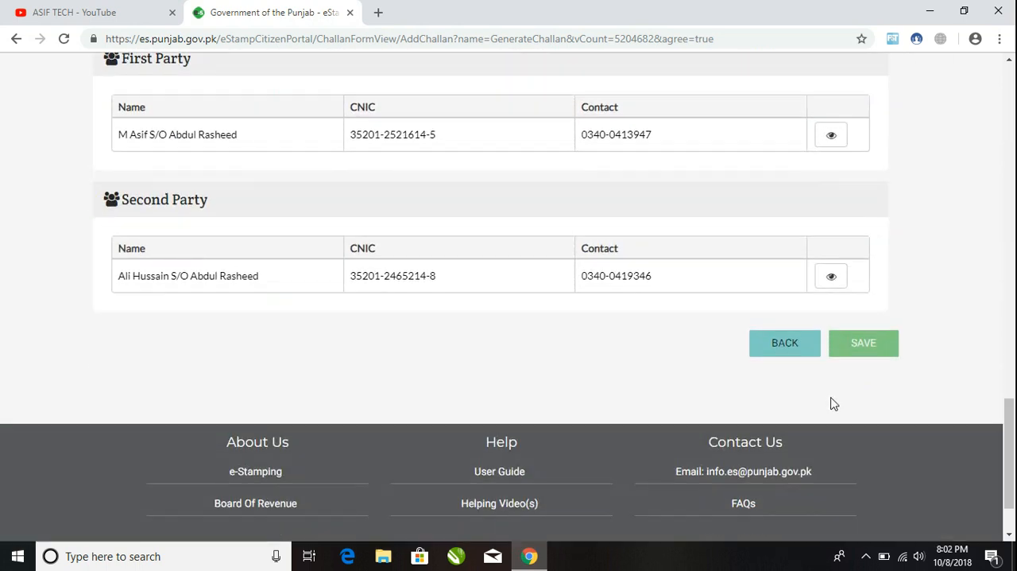
click(868, 353)
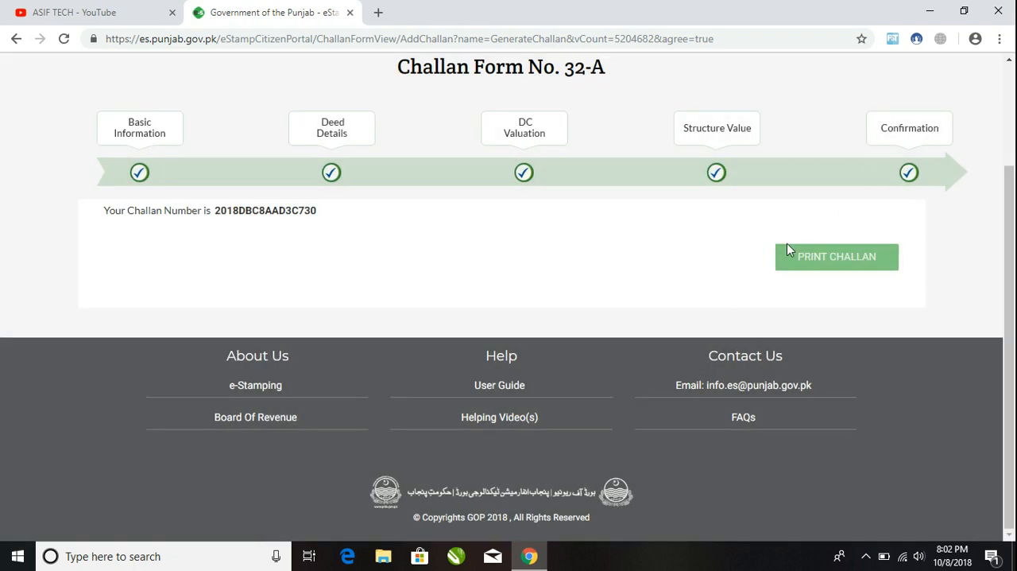
click(811, 260)
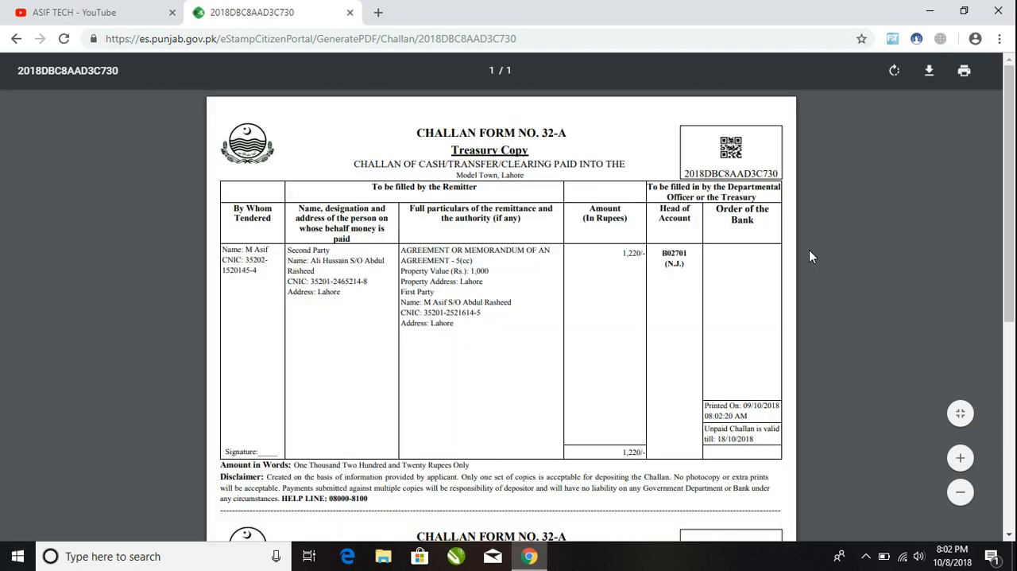
Step: Review the amount, the second party's details and the deed particulars on the treasury copy of the challan
scroll(1015, 216, down, 1)
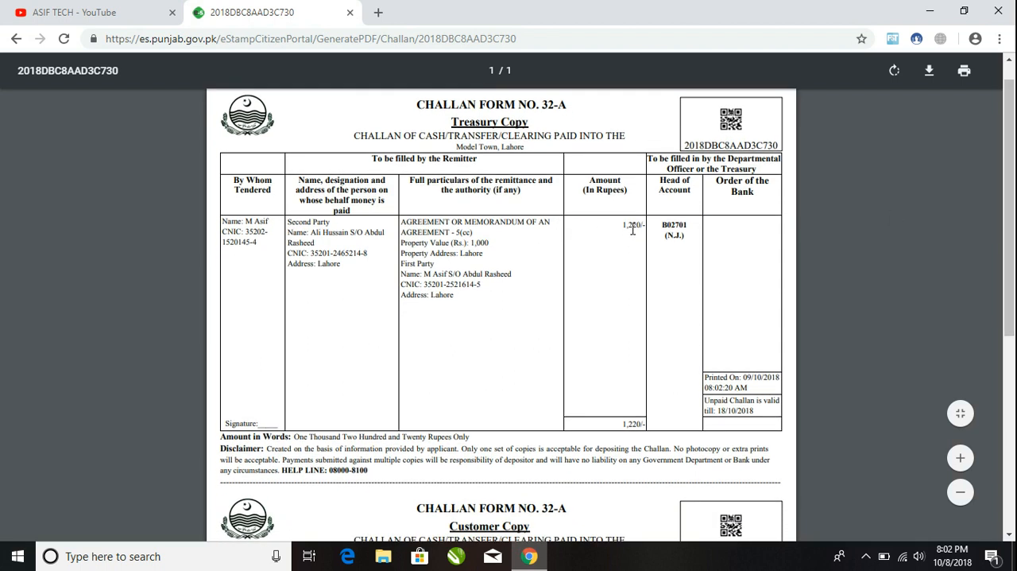
drag(620, 225, 649, 228)
drag(619, 425, 652, 427)
drag(347, 274, 289, 219)
drag(459, 297, 420, 213)
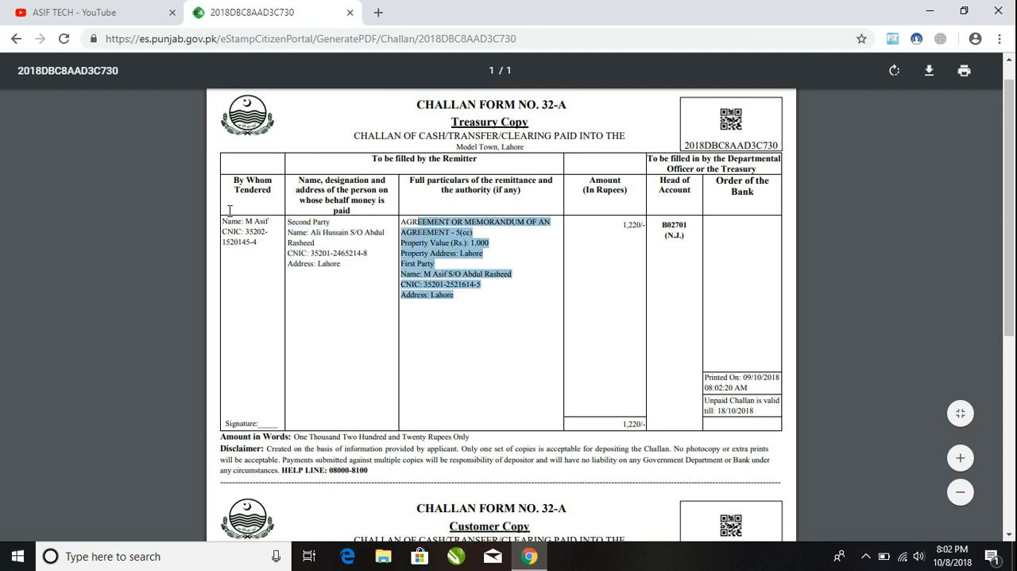
drag(1015, 247, 1015, 225)
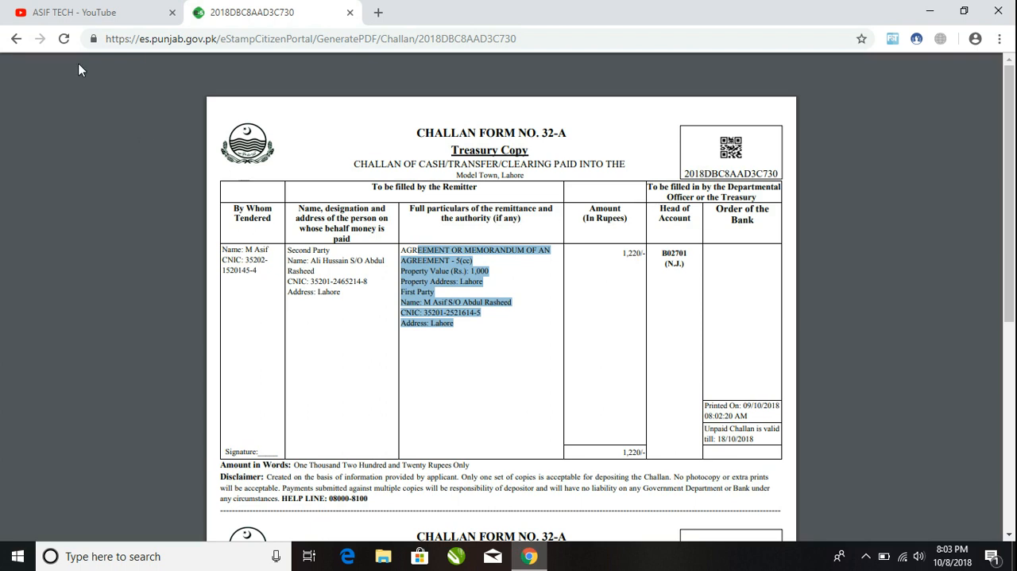
Step: Switch to the ASIF TECH channel page on YouTube
click(157, 7)
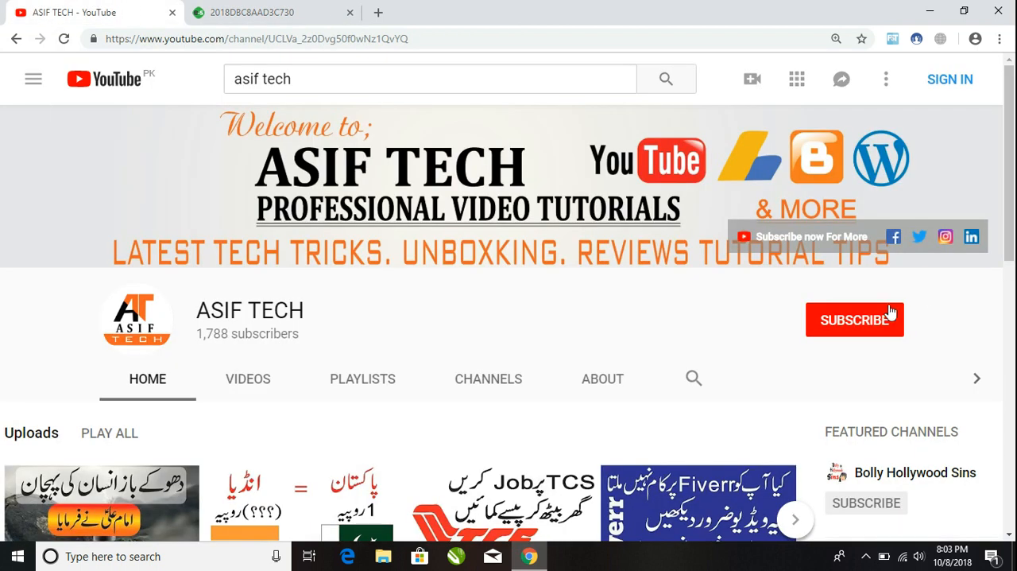